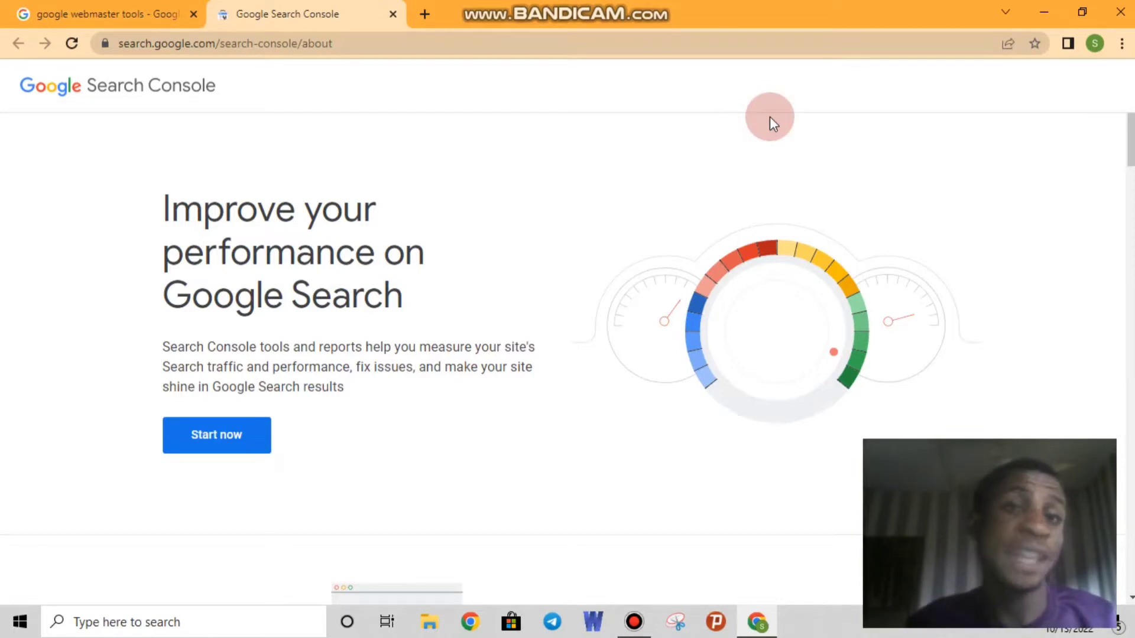
Bring up the Google results for 'google webmaster tools' in the first tab
{"action": "left_click", "coordinate": [118, 8]}
{"action": "left_click", "coordinate": [14, 281]}
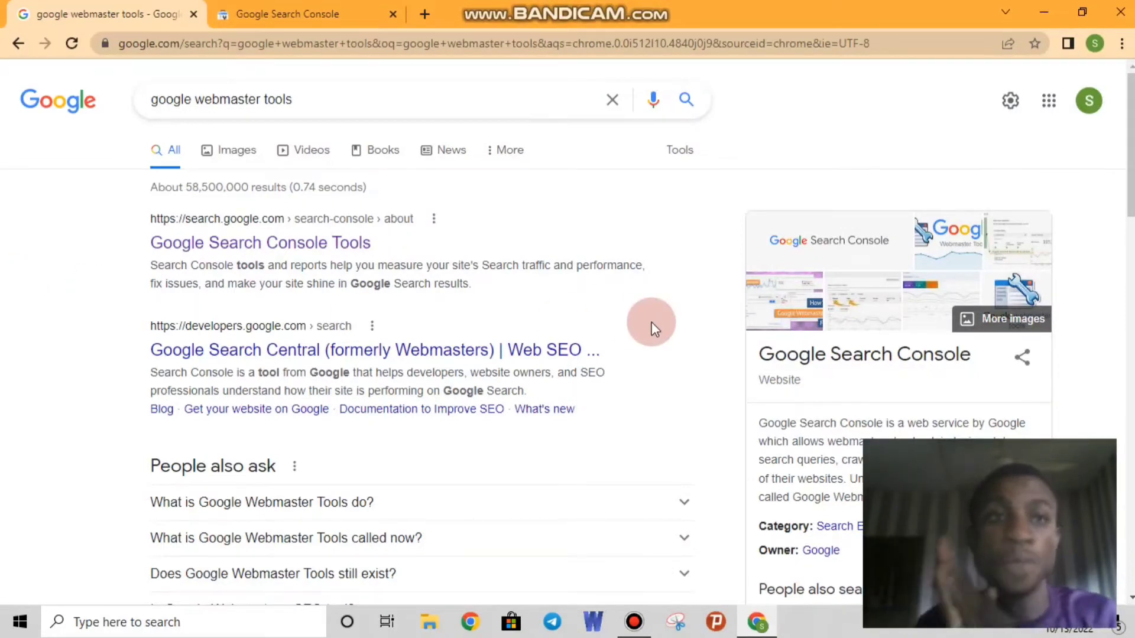
Return to the Search Console page headed 'Improve your performance on Google Search'
{"action": "left_click", "coordinate": [297, 9]}
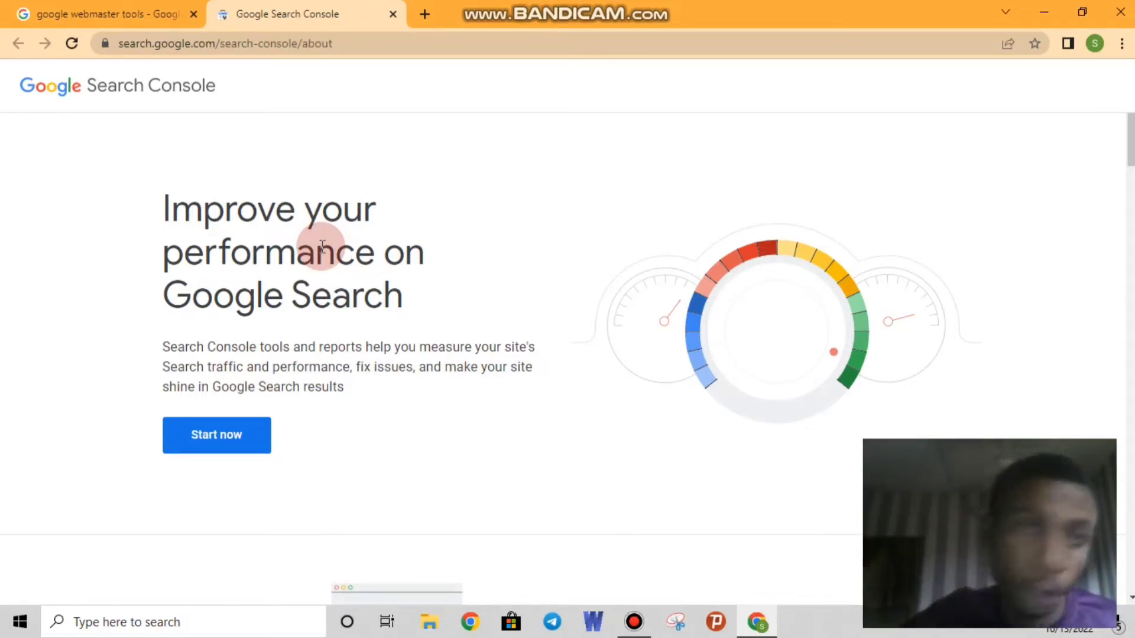
In the first tab, replace the search query with 'Iporich' and run it
{"action": "left_click", "coordinate": [70, 7]}
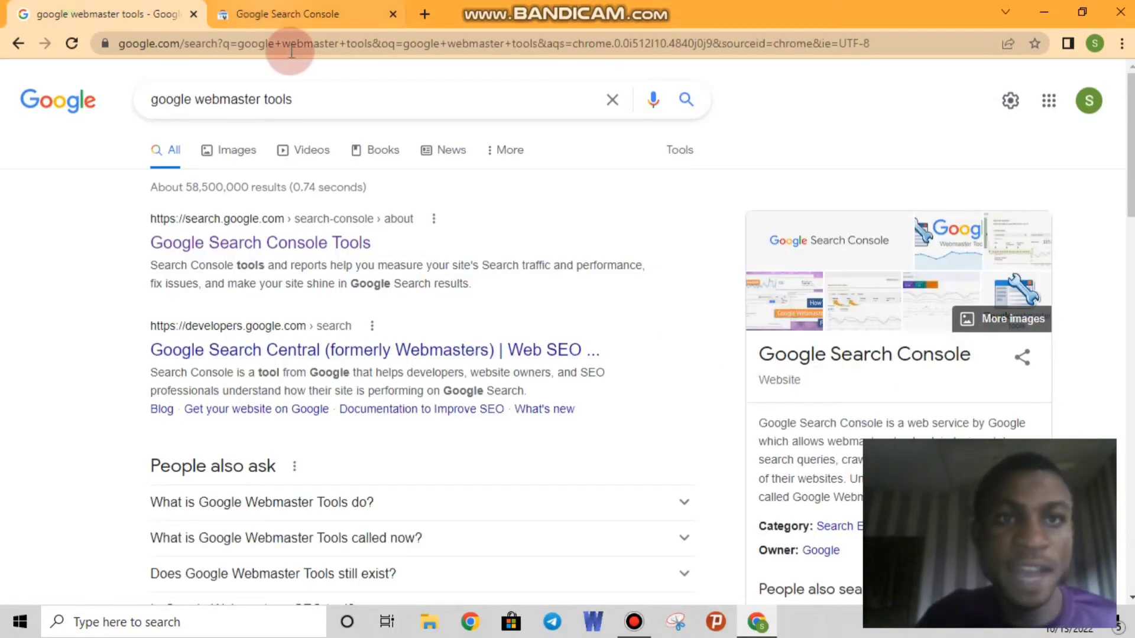
{"action": "left_click", "coordinate": [308, 107]}
{"action": "key", "text": "ctrl+a"}
{"action": "type", "text": "Iporich"}
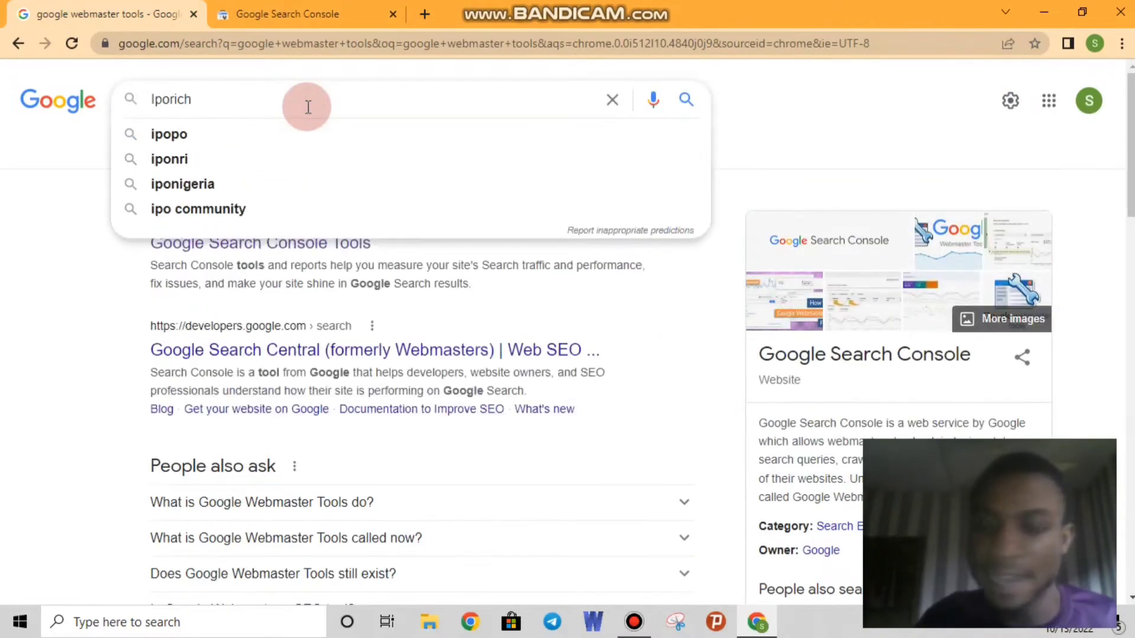
{"action": "key", "text": "Return"}
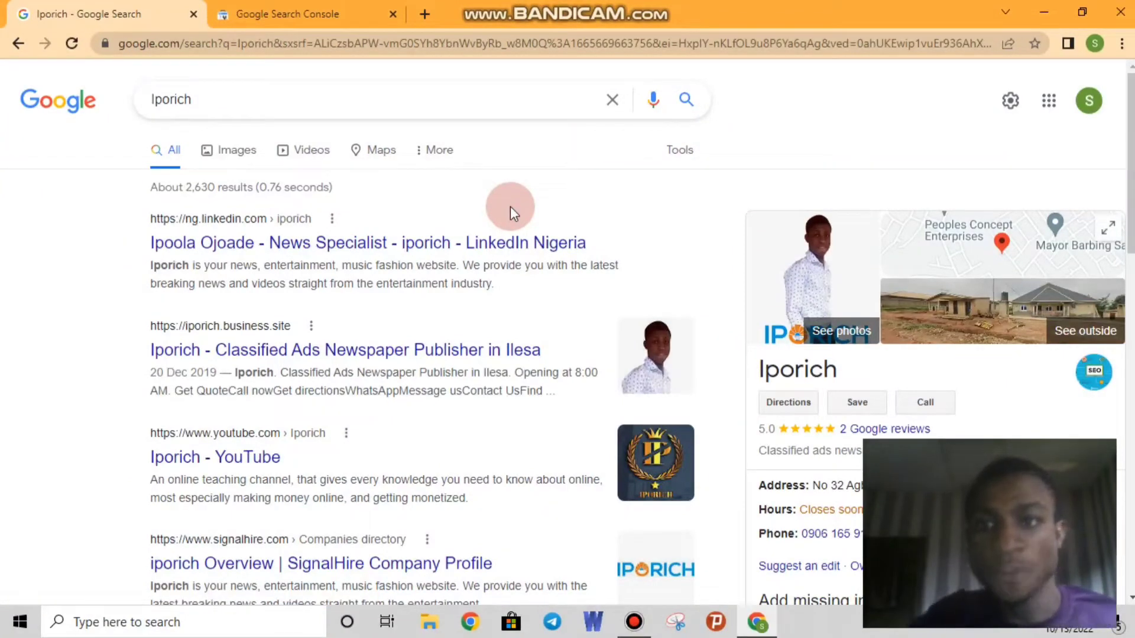
Look through the Iporich results and business panel, then return to the Search Console page
{"action": "scroll", "coordinate": [510, 207], "scroll_direction": "down", "scroll_amount": 5}
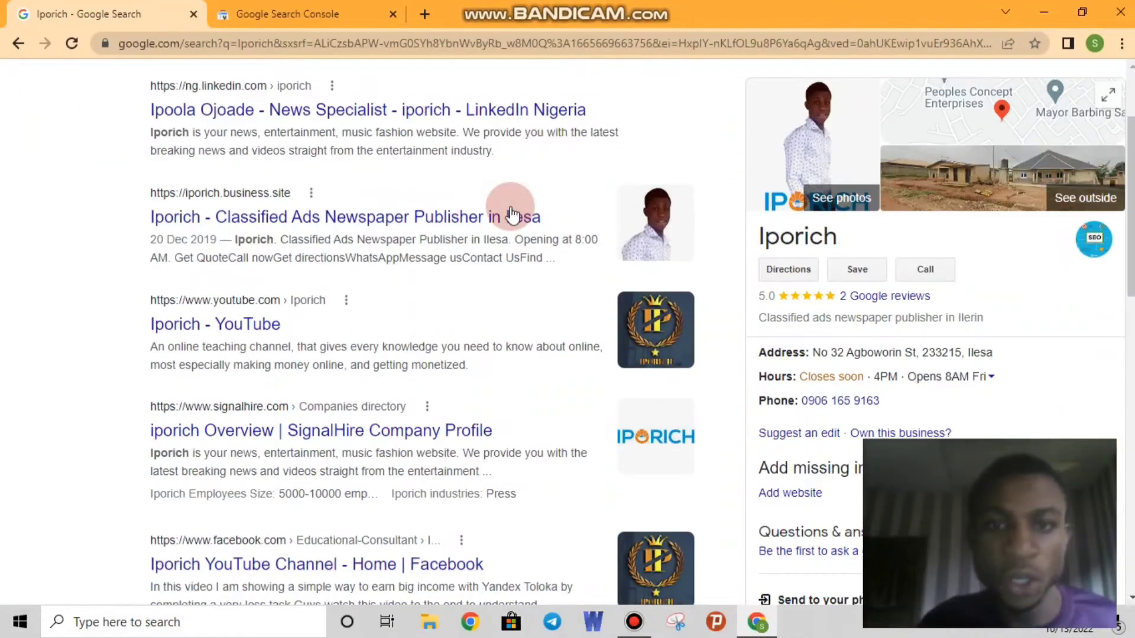
{"action": "scroll", "coordinate": [510, 207], "scroll_direction": "down", "scroll_amount": 4}
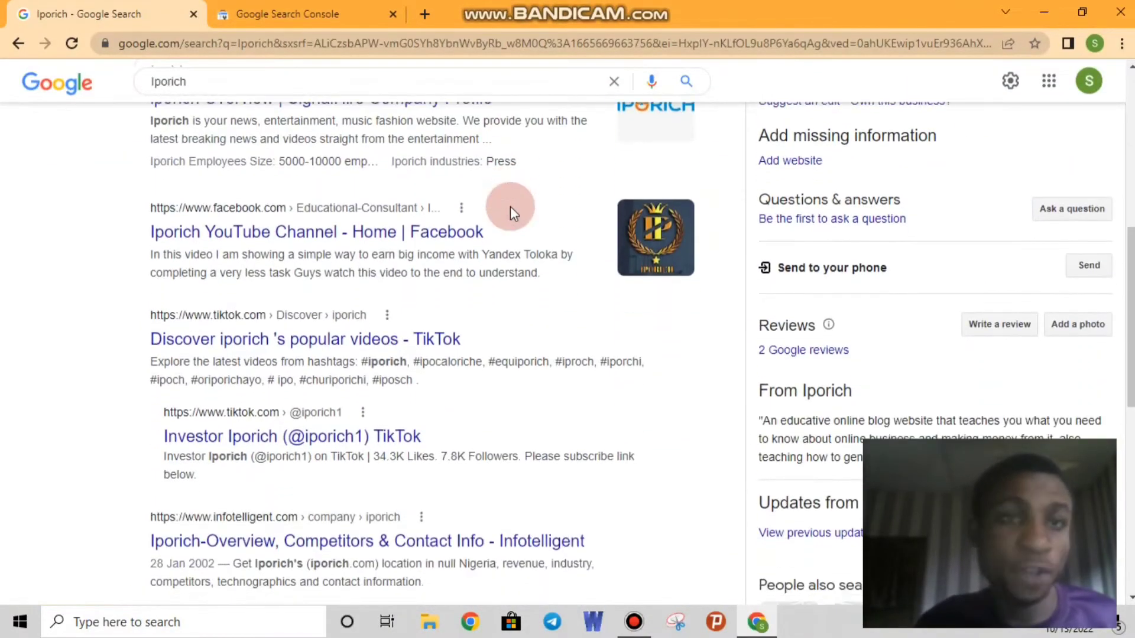
{"action": "scroll", "coordinate": [509, 207], "scroll_direction": "up", "scroll_amount": 1}
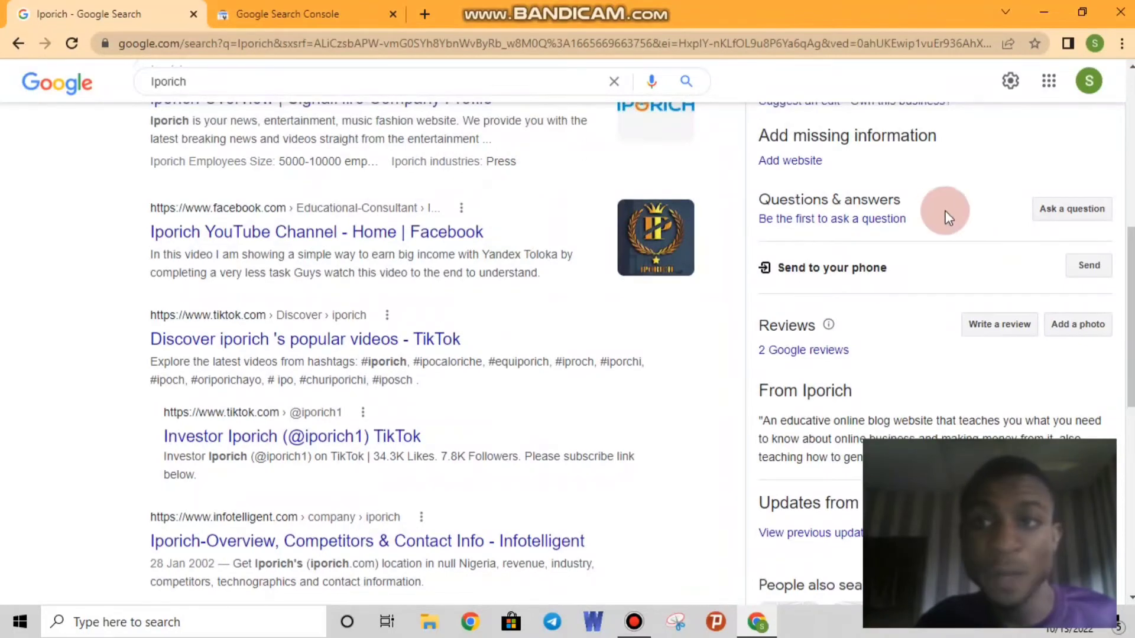
{"action": "left_click_drag", "start_coordinate": [1130, 272], "coordinate": [1129, 124]}
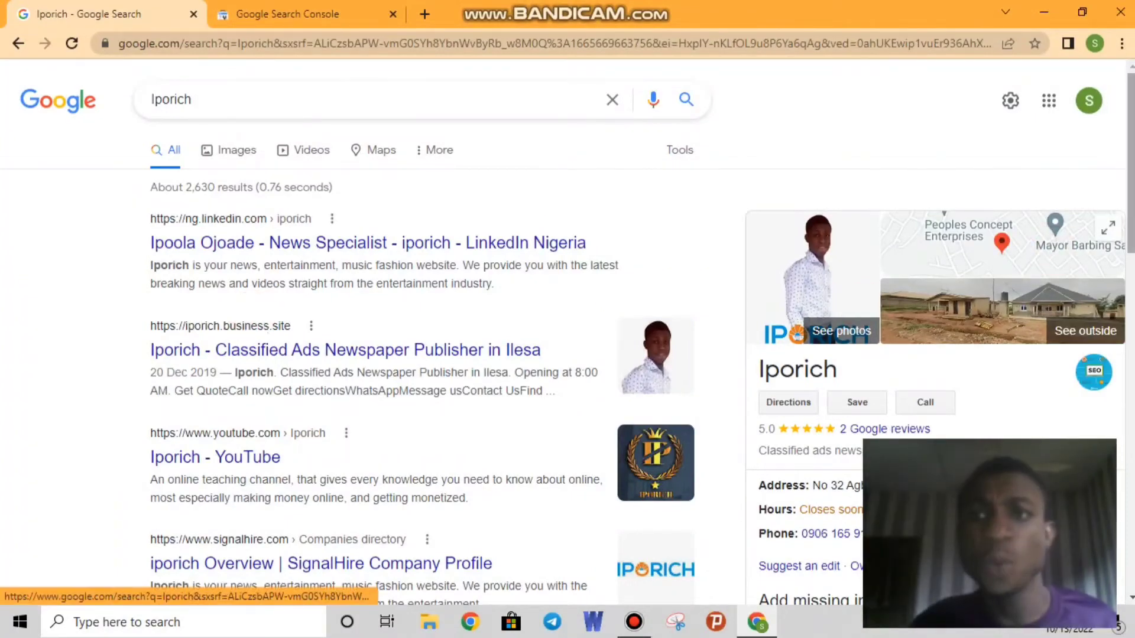
{"action": "scroll", "coordinate": [1052, 248], "scroll_direction": "down", "scroll_amount": 1}
{"action": "scroll", "coordinate": [1052, 248], "scroll_direction": "down", "scroll_amount": 8}
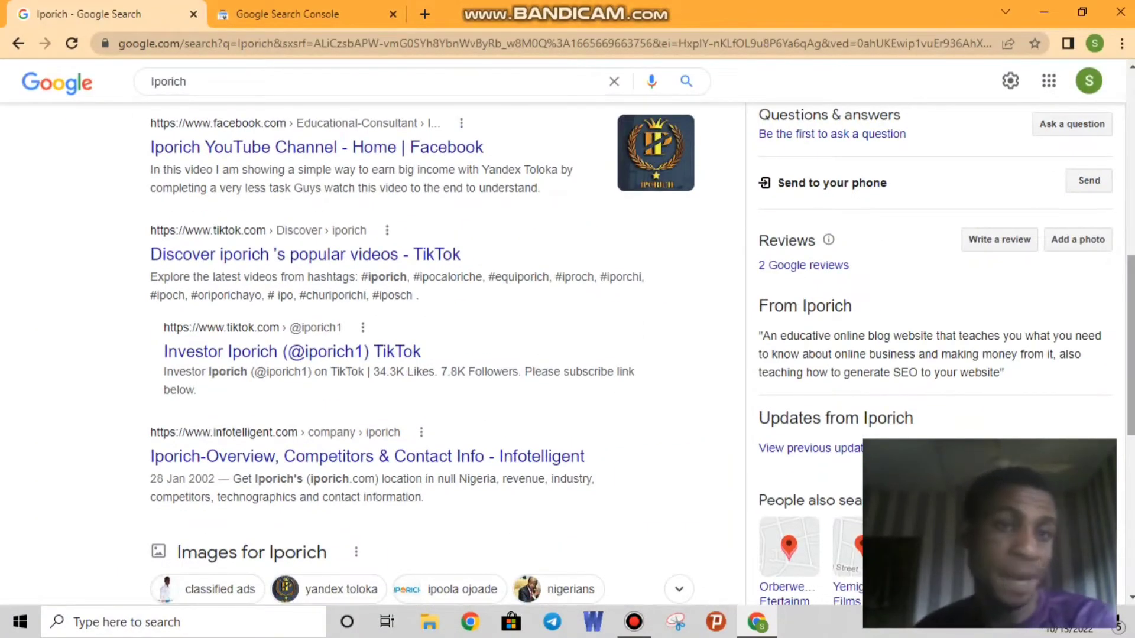
{"action": "scroll", "coordinate": [1051, 248], "scroll_direction": "down", "scroll_amount": 3}
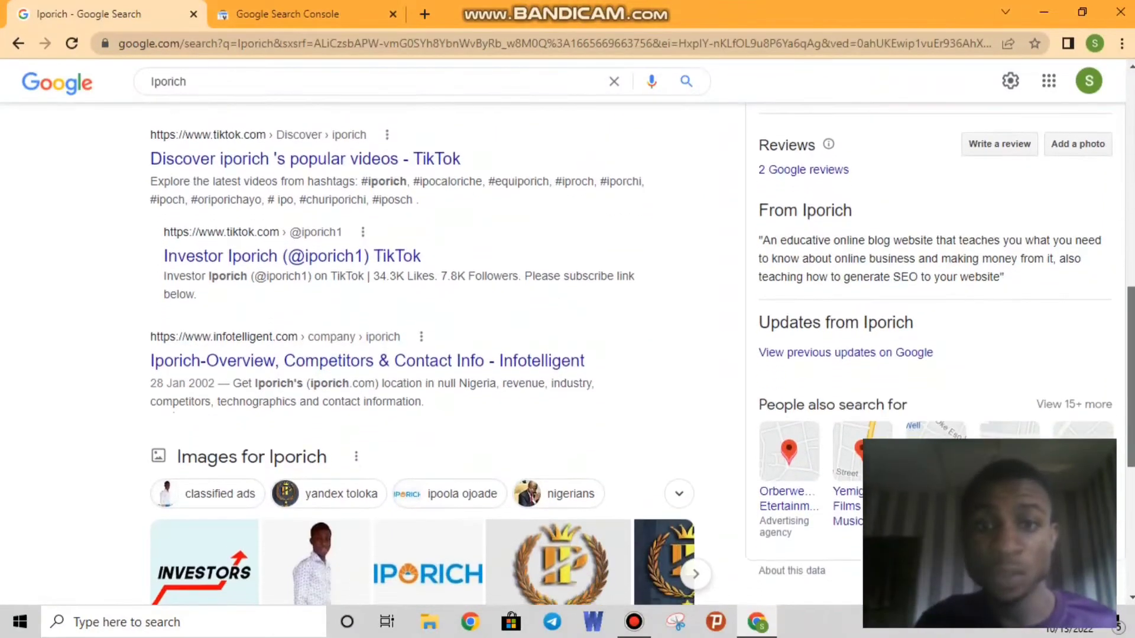
{"action": "scroll", "coordinate": [641, 346], "scroll_direction": "down", "scroll_amount": 4}
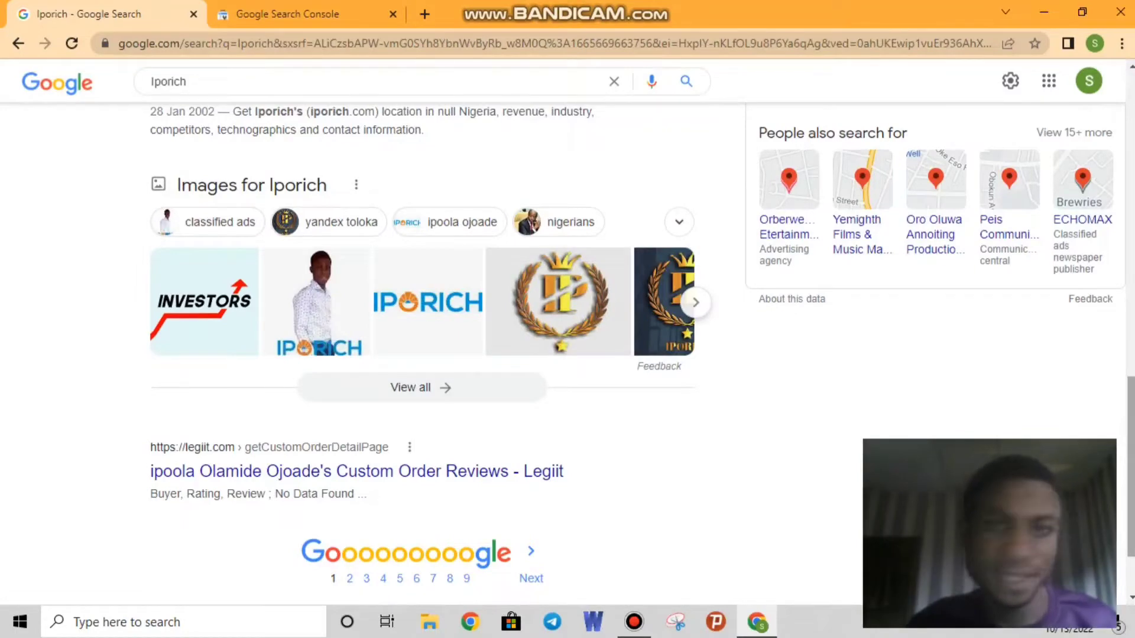
{"action": "scroll", "coordinate": [1130, 467], "scroll_direction": "up", "scroll_amount": 1}
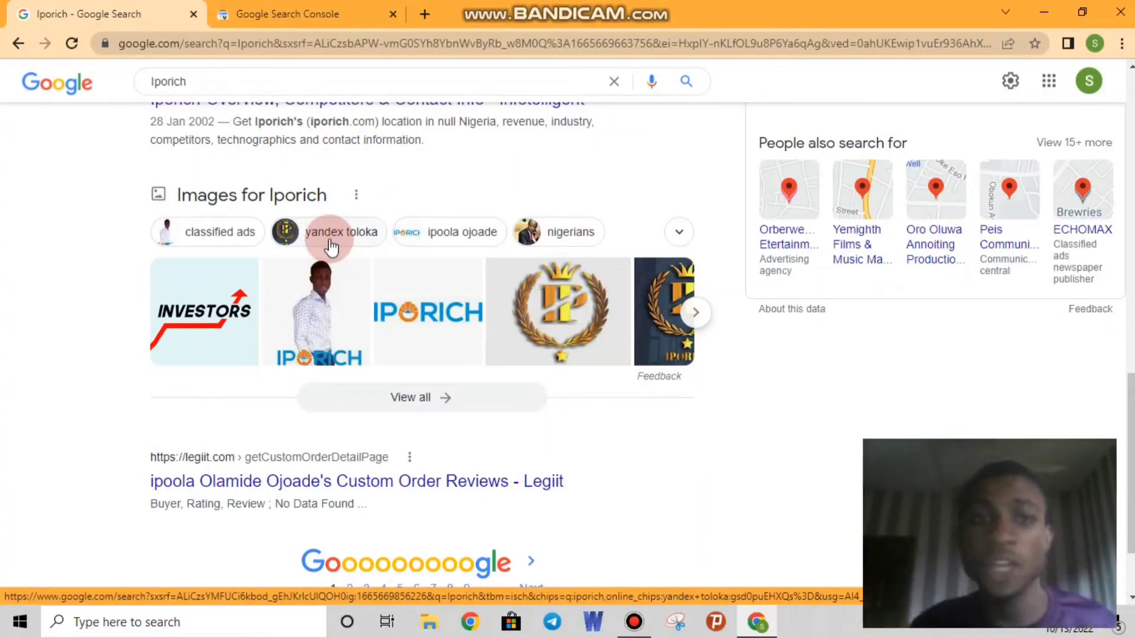
{"action": "left_click", "coordinate": [282, 10]}
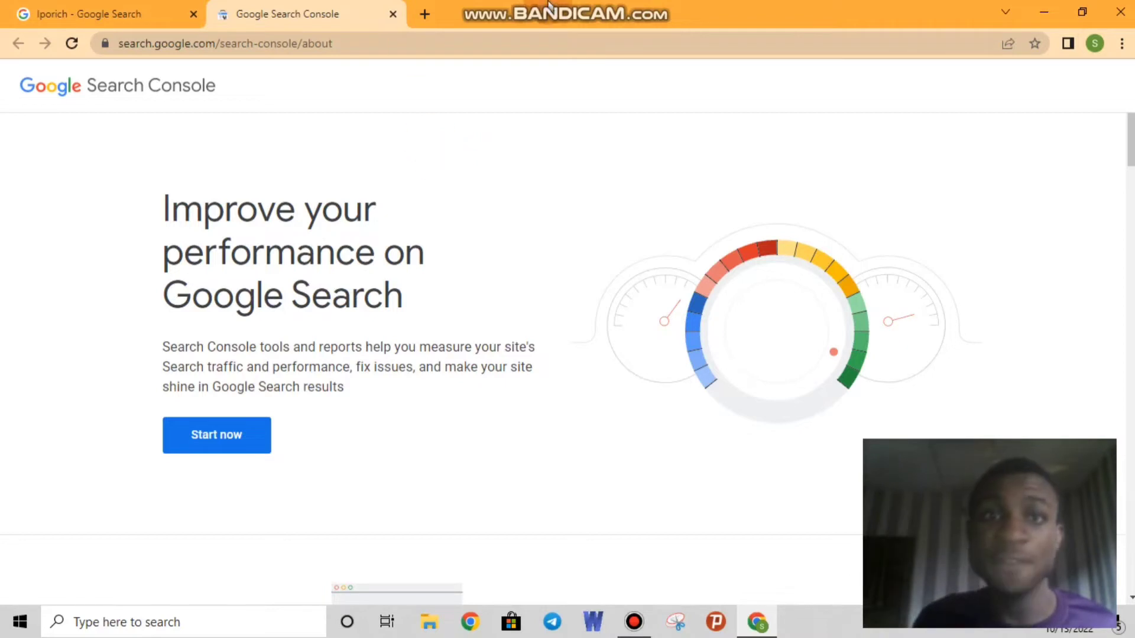
{"action": "mouse_move", "coordinate": [408, 12]}
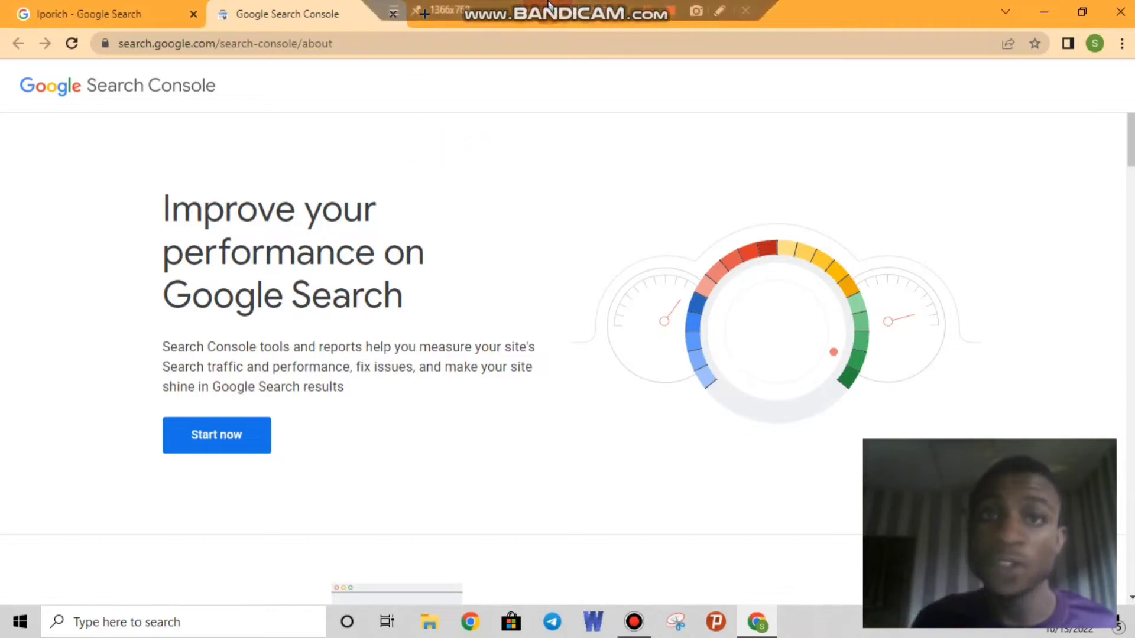
{"action": "left_click", "coordinate": [394, 11]}
{"action": "left_click", "coordinate": [421, 30]}
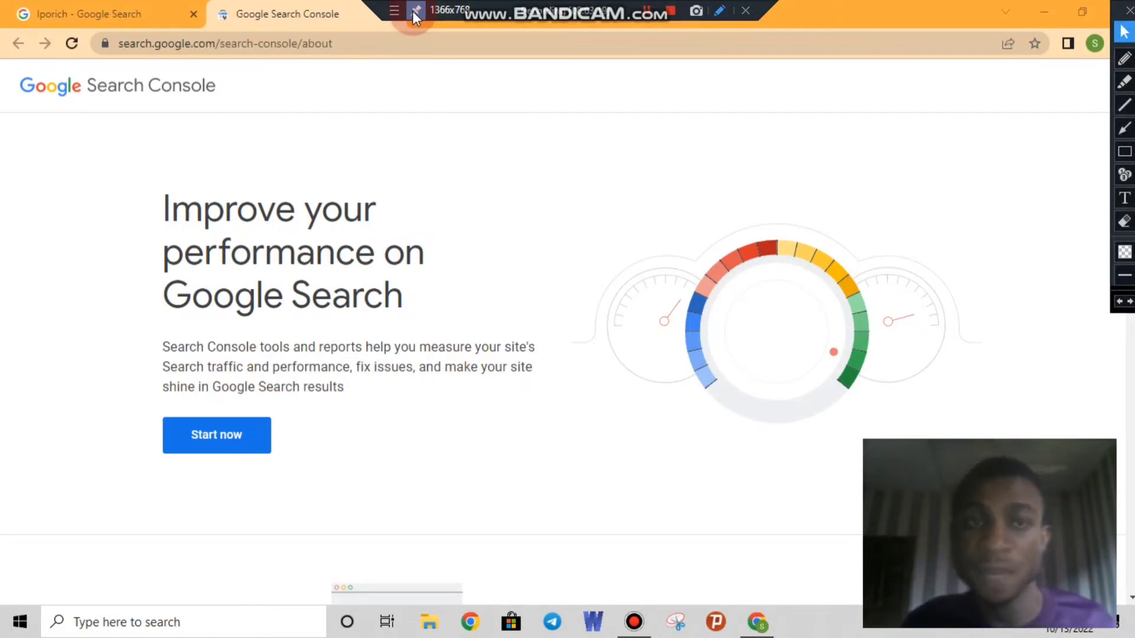
{"action": "left_click", "coordinate": [1122, 130]}
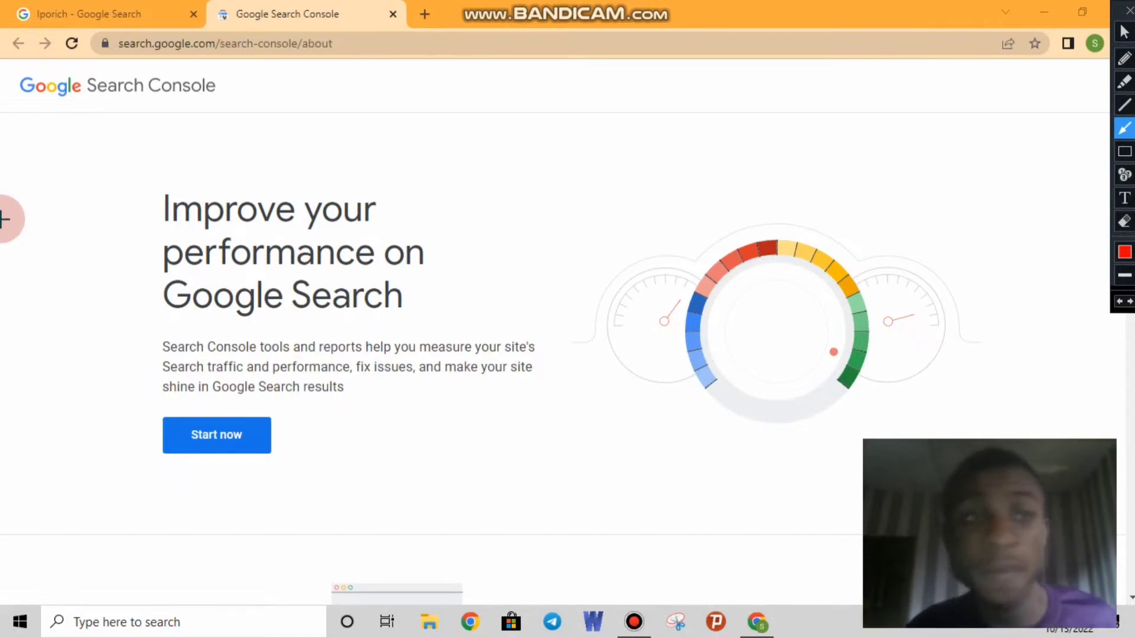
{"action": "left_click_drag", "start_coordinate": [56, 180], "coordinate": [174, 422]}
{"action": "left_click", "coordinate": [1123, 33]}
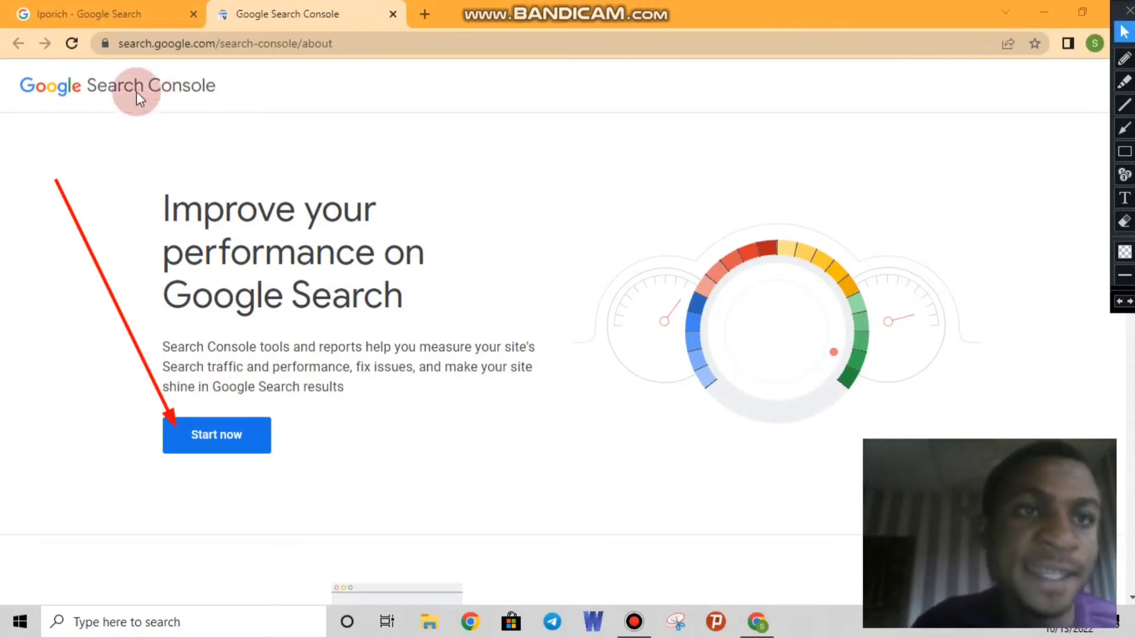
{"action": "left_click", "coordinate": [104, 43]}
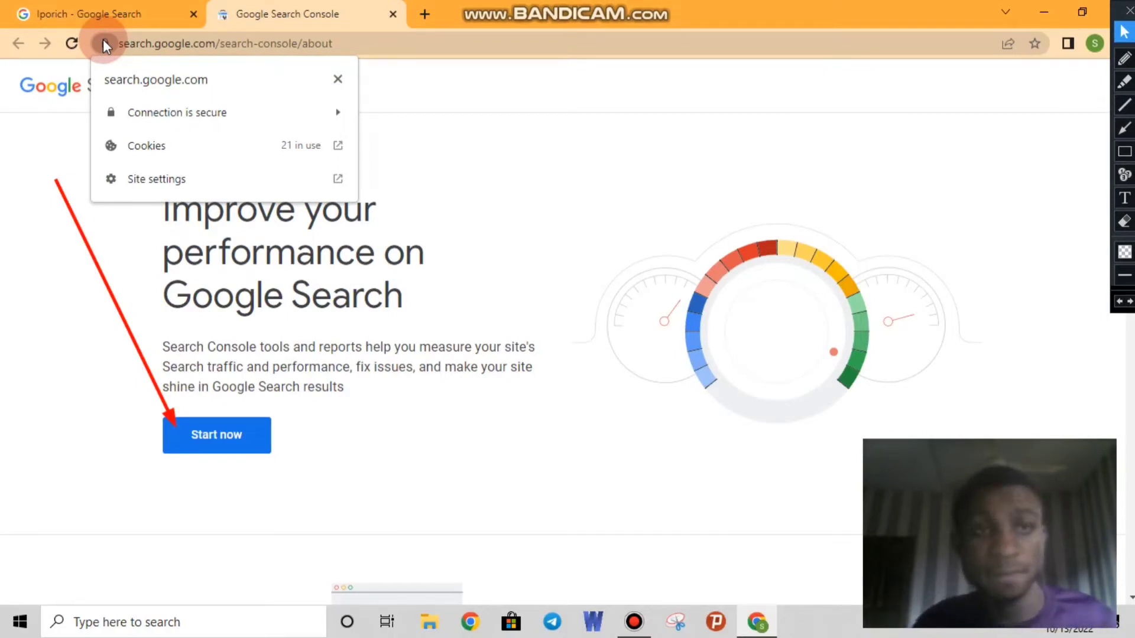
{"action": "left_click", "coordinate": [3, 226]}
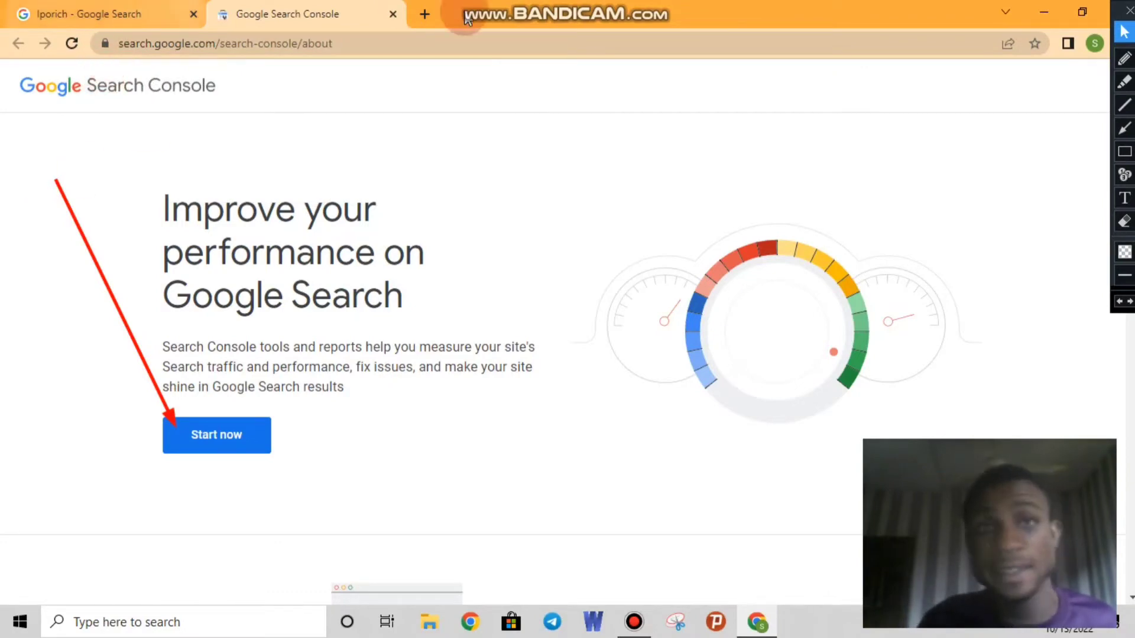
Open a new tab on the Google start page and enter 'https' as the address
{"action": "left_click", "coordinate": [424, 14]}
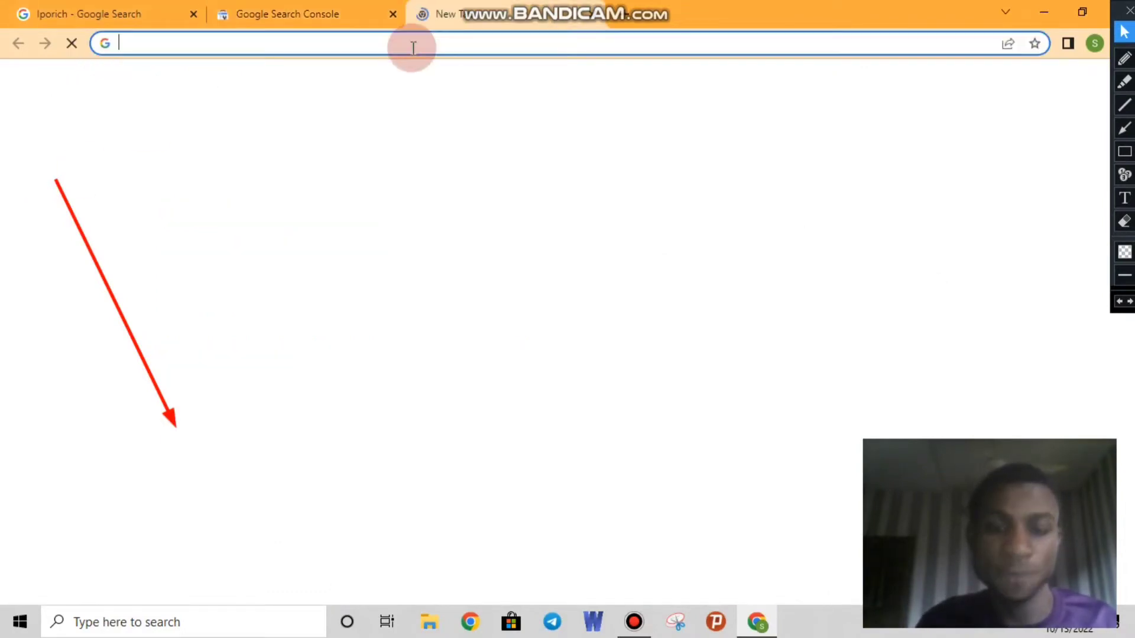
{"action": "type", "text": "ht"}
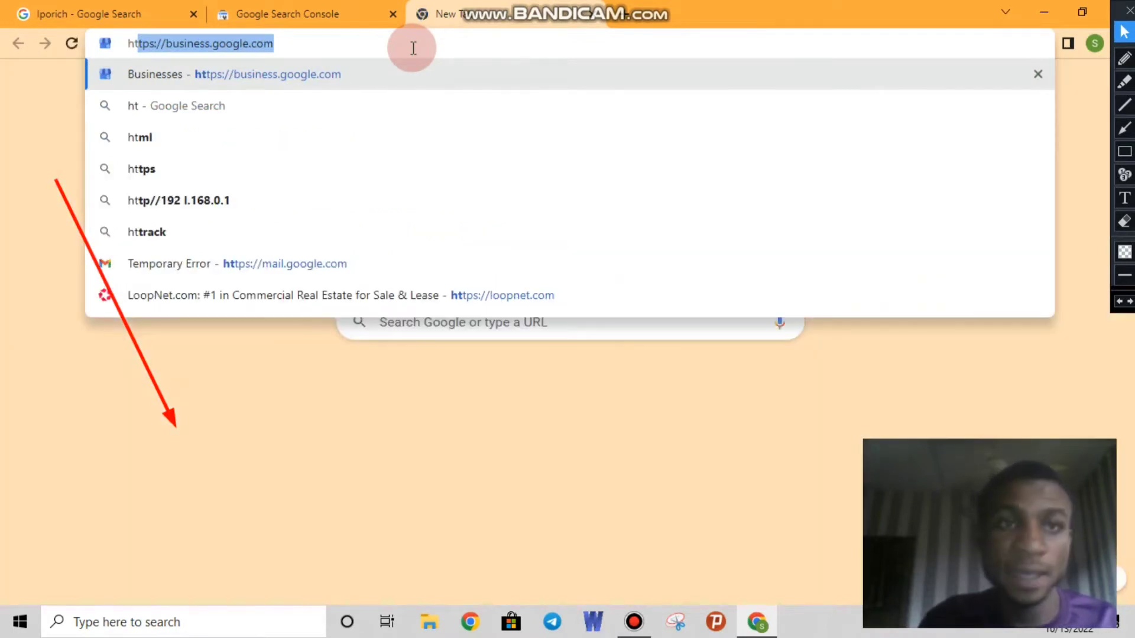
{"action": "key", "text": "BackSpace"}
{"action": "type", "text": "tps"}
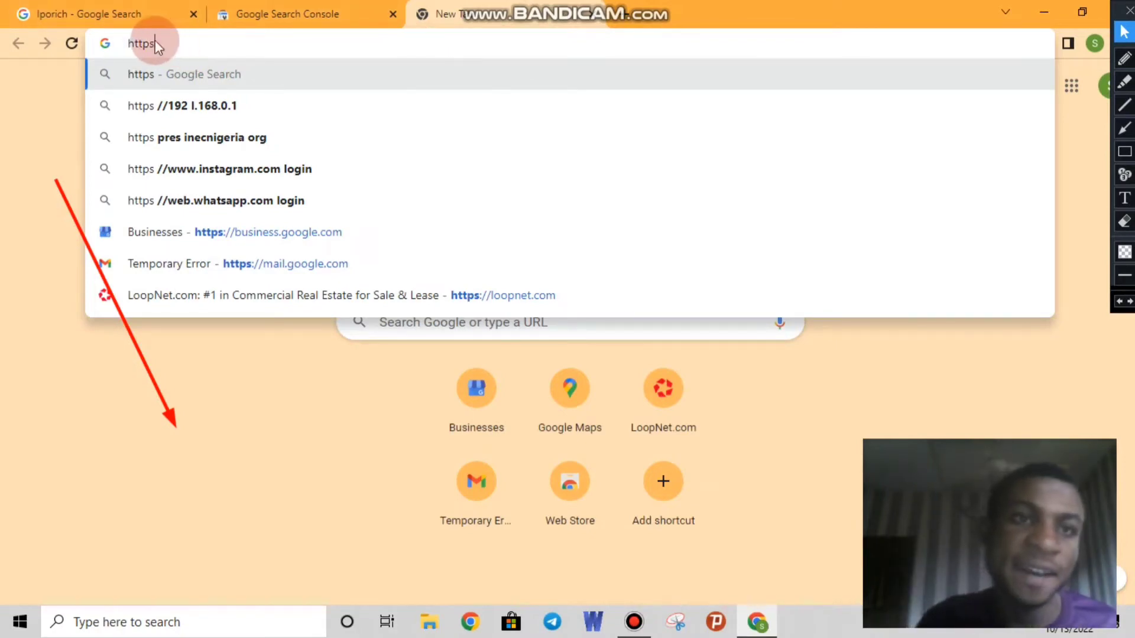
{"action": "left_click_drag", "start_coordinate": [148, 43], "coordinate": [159, 43]}
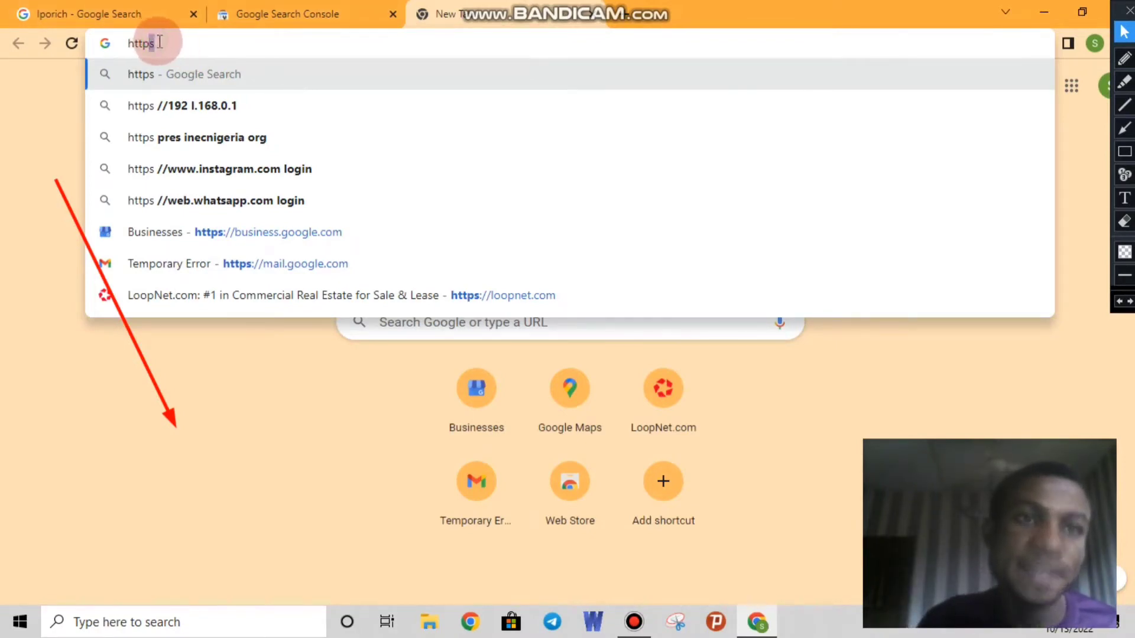
{"action": "left_click", "coordinate": [158, 42]}
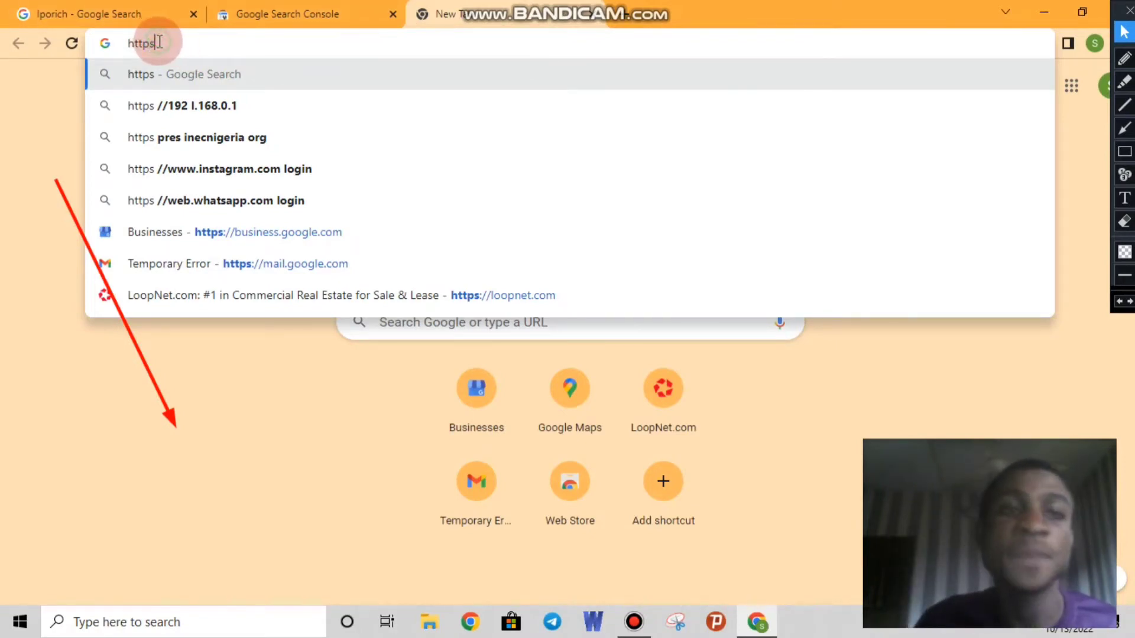
Draw a red annotation arrow pointing at the new tab's address bar
{"action": "left_click", "coordinate": [1124, 132]}
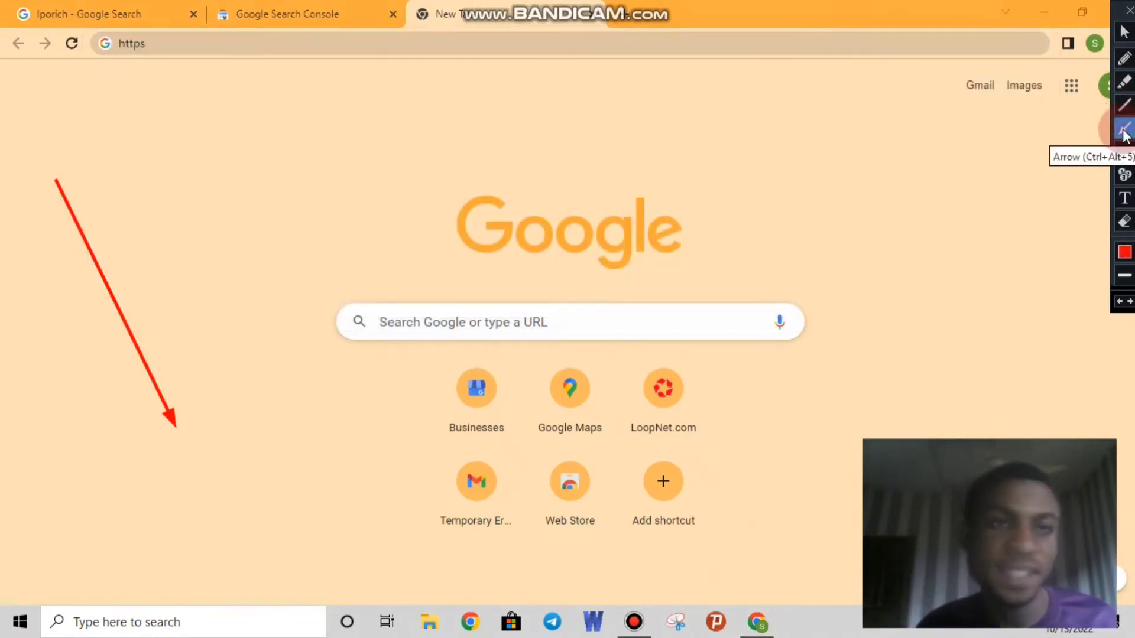
{"action": "left_click_drag", "start_coordinate": [170, 173], "coordinate": [146, 51]}
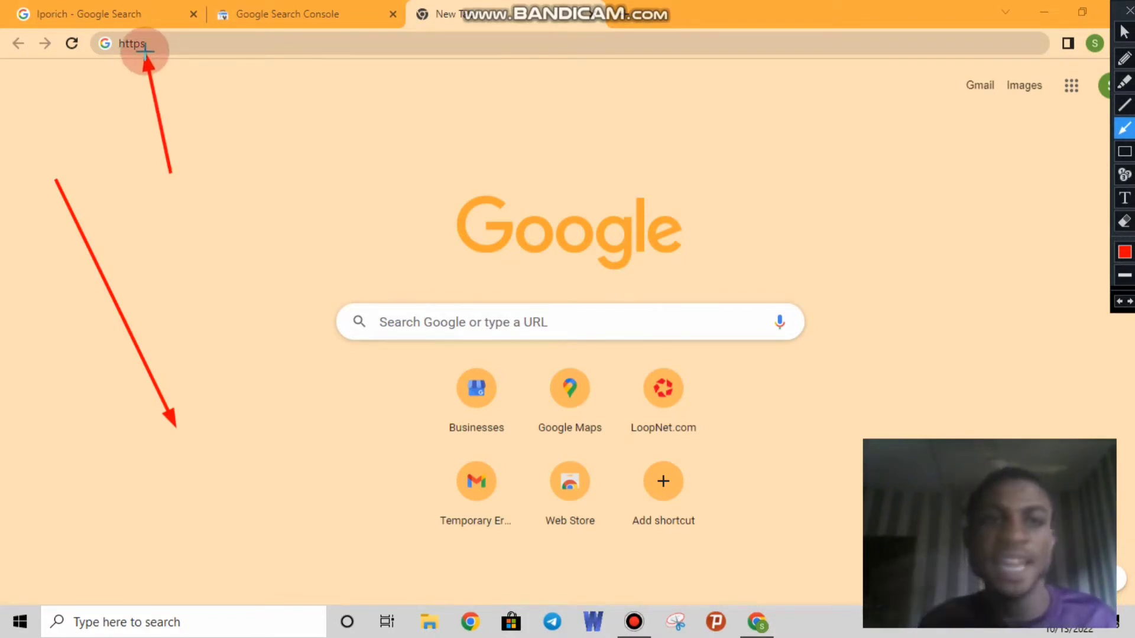
{"action": "left_click", "coordinate": [1125, 221]}
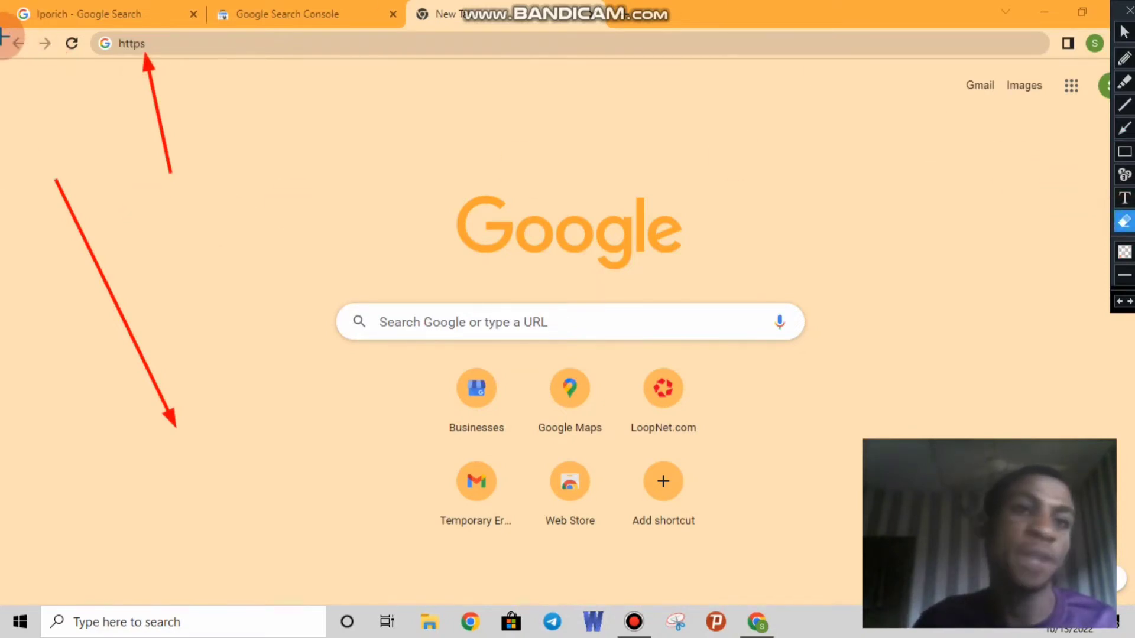
{"action": "mouse_move", "coordinate": [1, 37]}
{"action": "left_mouse_down"}
{"action": "mouse_move", "coordinate": [349, 286]}
{"action": "mouse_move", "coordinate": [406, 523]}
{"action": "left_mouse_up"}
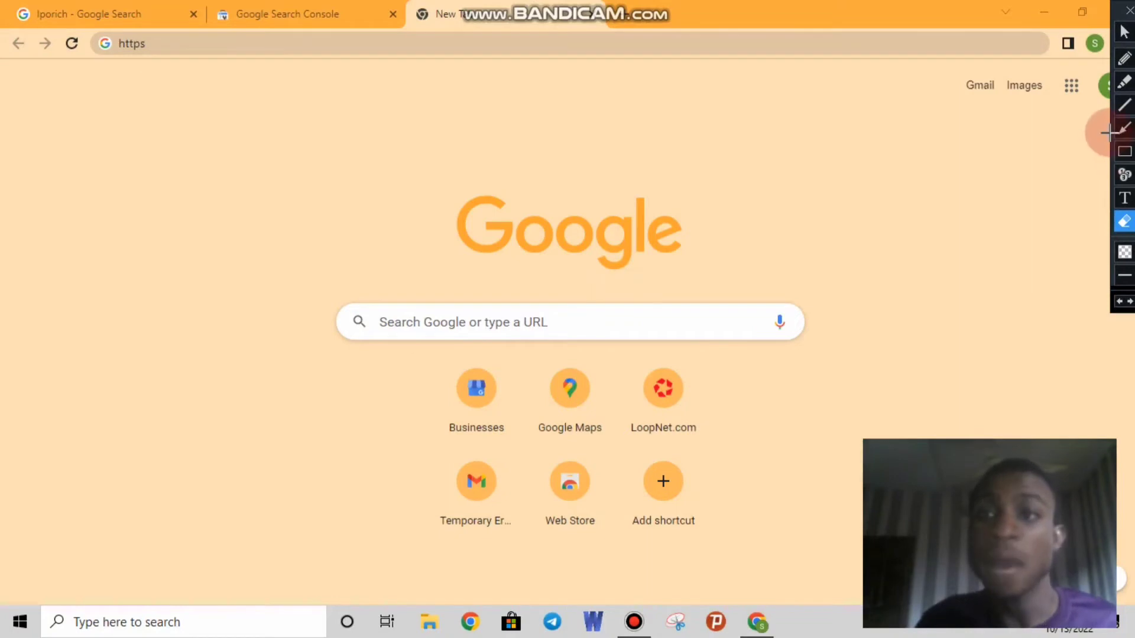
{"action": "left_click", "coordinate": [1121, 34]}
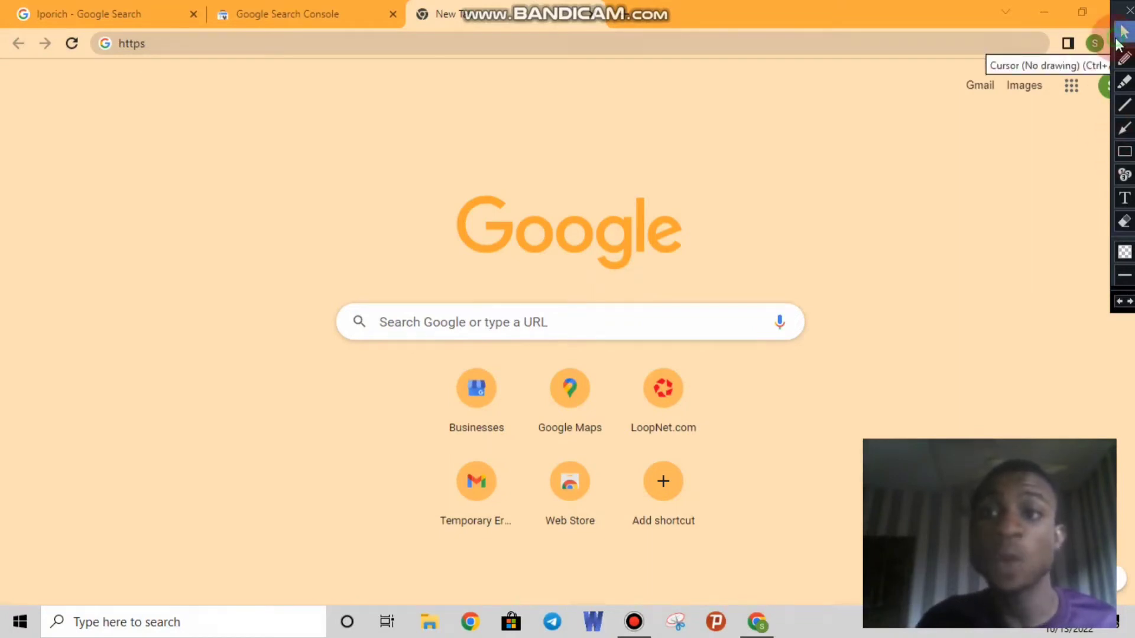
Choose Start now on the Search Console about page to reach the property-type choice
{"action": "left_click", "coordinate": [292, 10]}
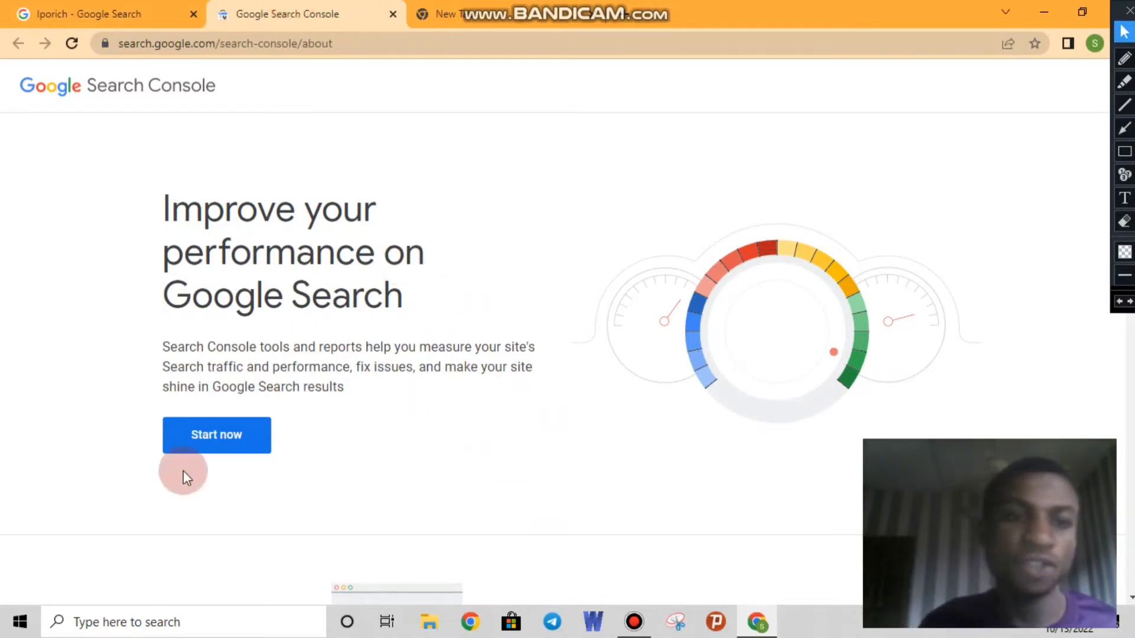
{"action": "left_click", "coordinate": [172, 447]}
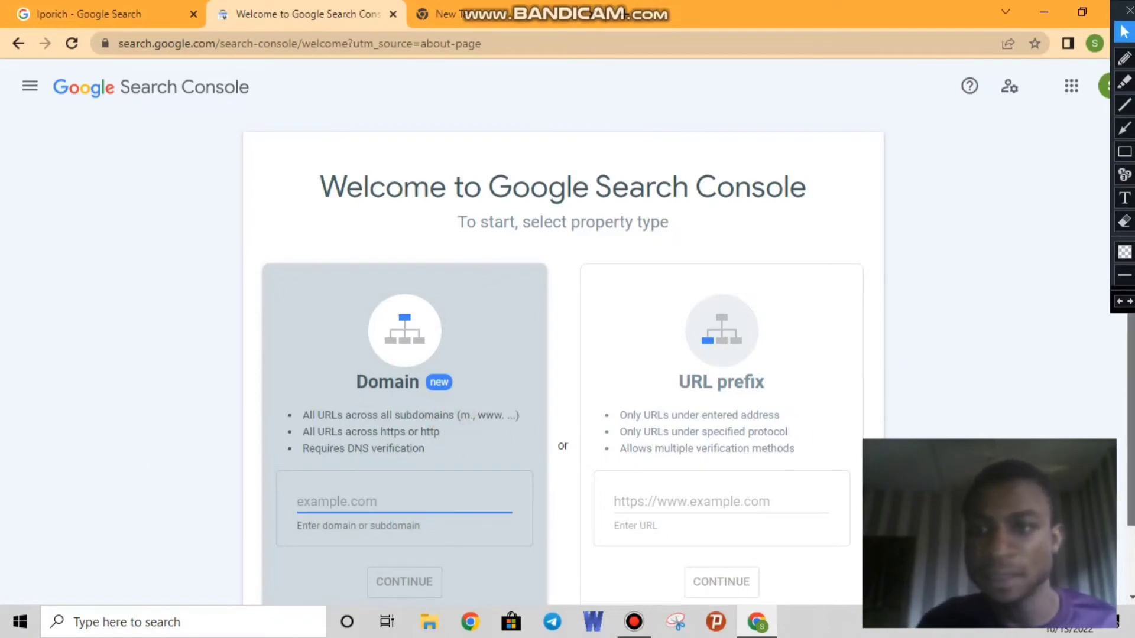
{"action": "scroll", "coordinate": [924, 385], "scroll_direction": "down", "scroll_amount": 1}
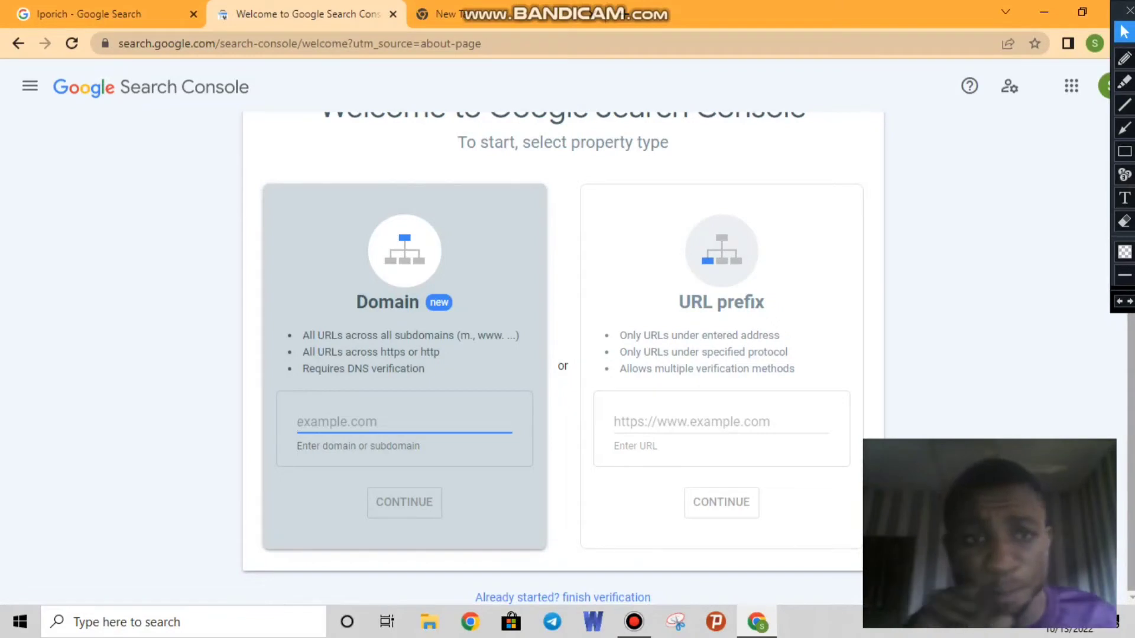
{"action": "scroll", "coordinate": [413, 370], "scroll_direction": "up", "scroll_amount": 1}
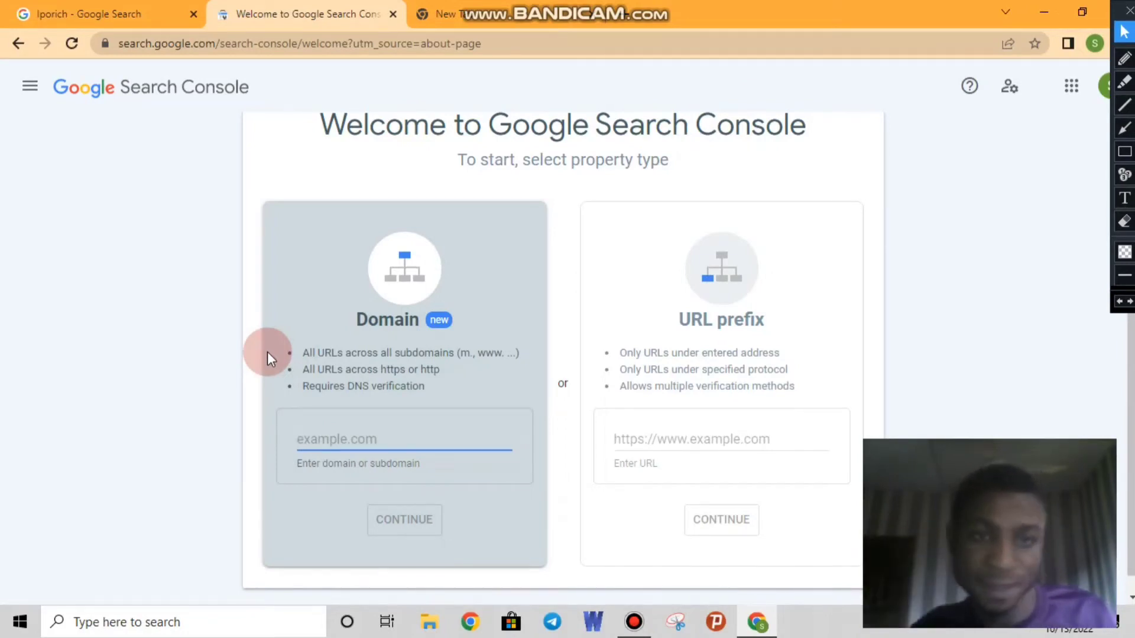
{"action": "left_click", "coordinate": [250, 349]}
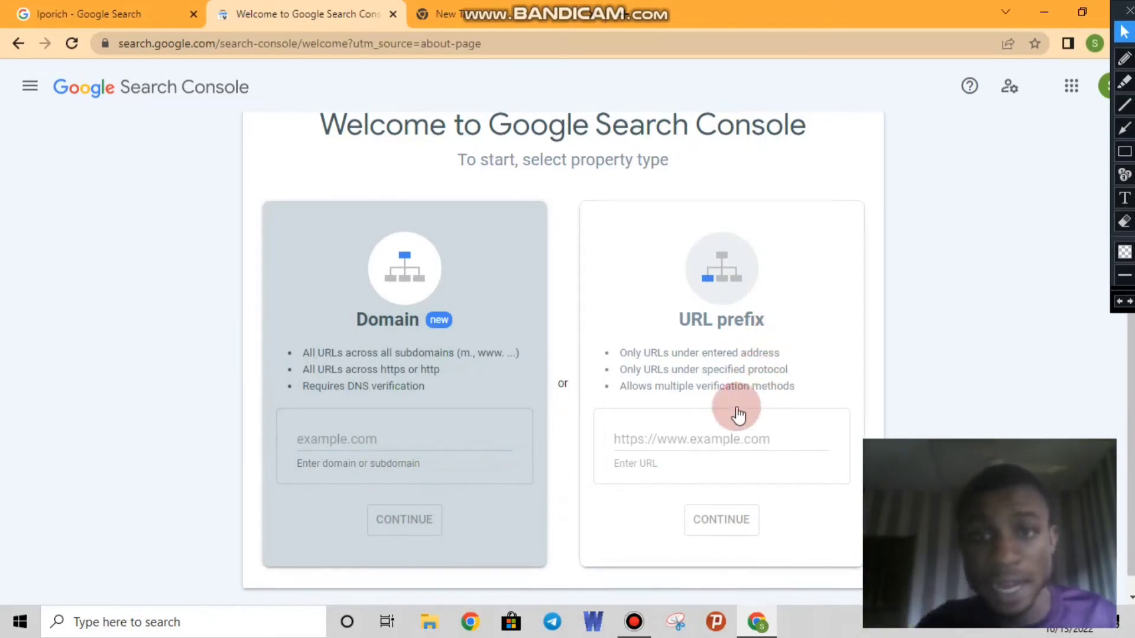
{"action": "left_click", "coordinate": [681, 449]}
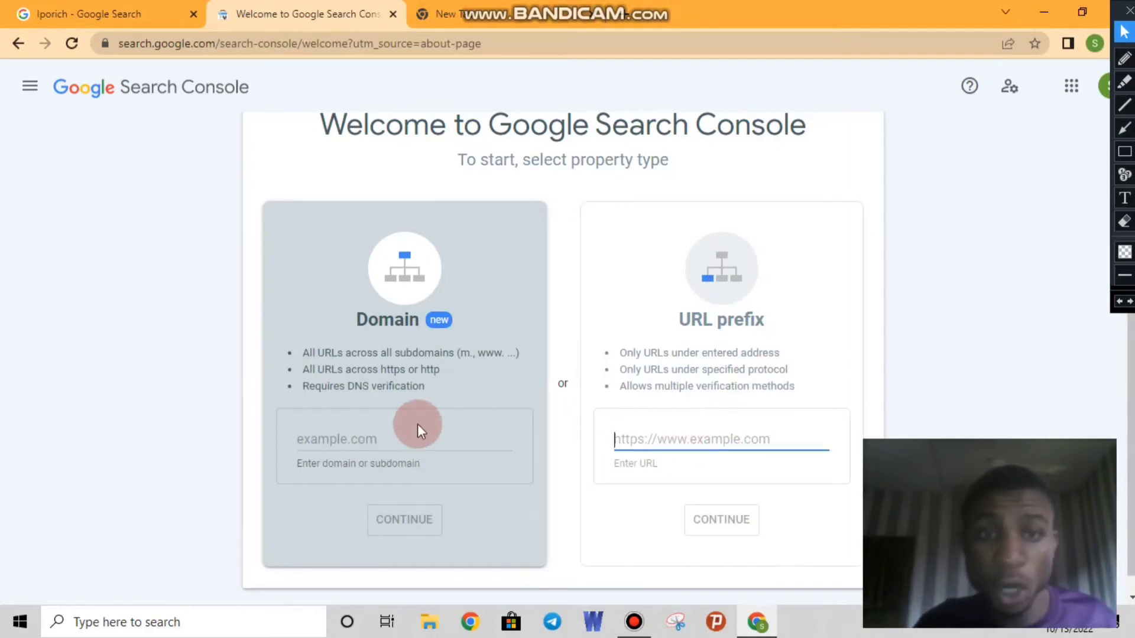
{"action": "left_click", "coordinate": [368, 438]}
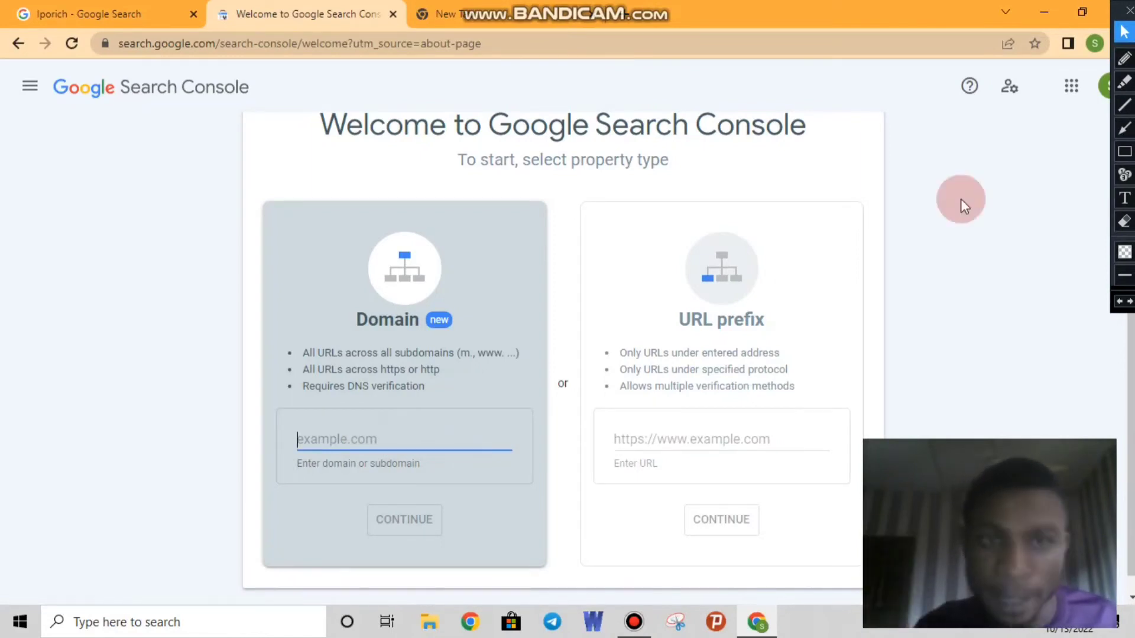
{"action": "left_click", "coordinate": [103, 372]}
{"action": "left_click", "coordinate": [332, 447]}
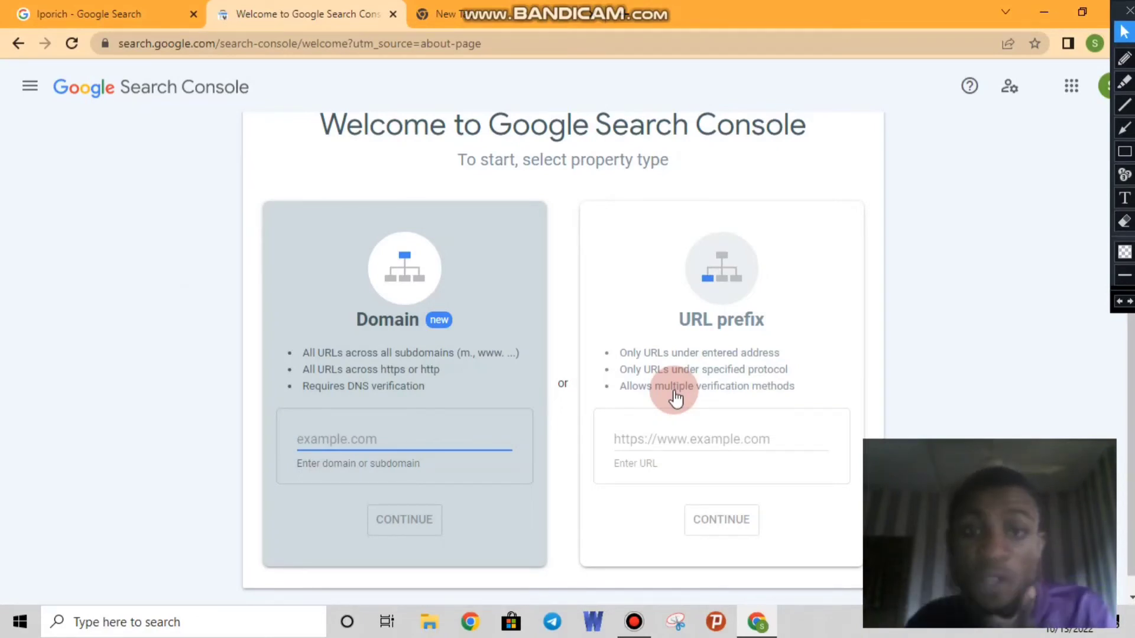
{"action": "left_click", "coordinate": [683, 437]}
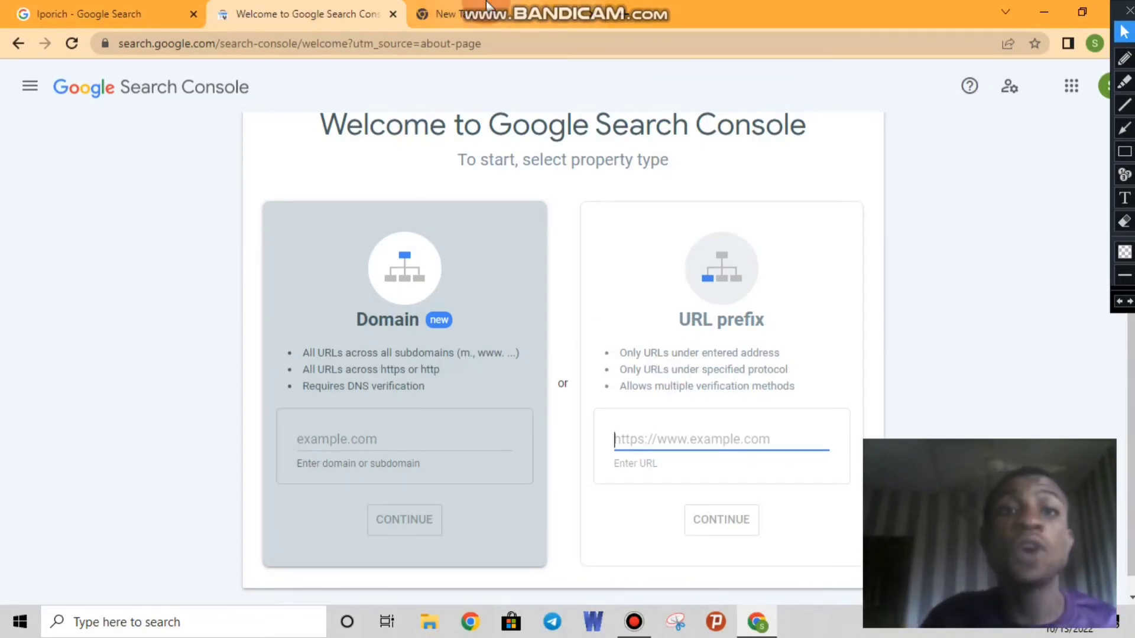
Search for 'google analytics' in the spare tab and open the Google Analytics website
{"action": "key", "text": "ctrl+Tab"}
{"action": "type", "text": "goo"}
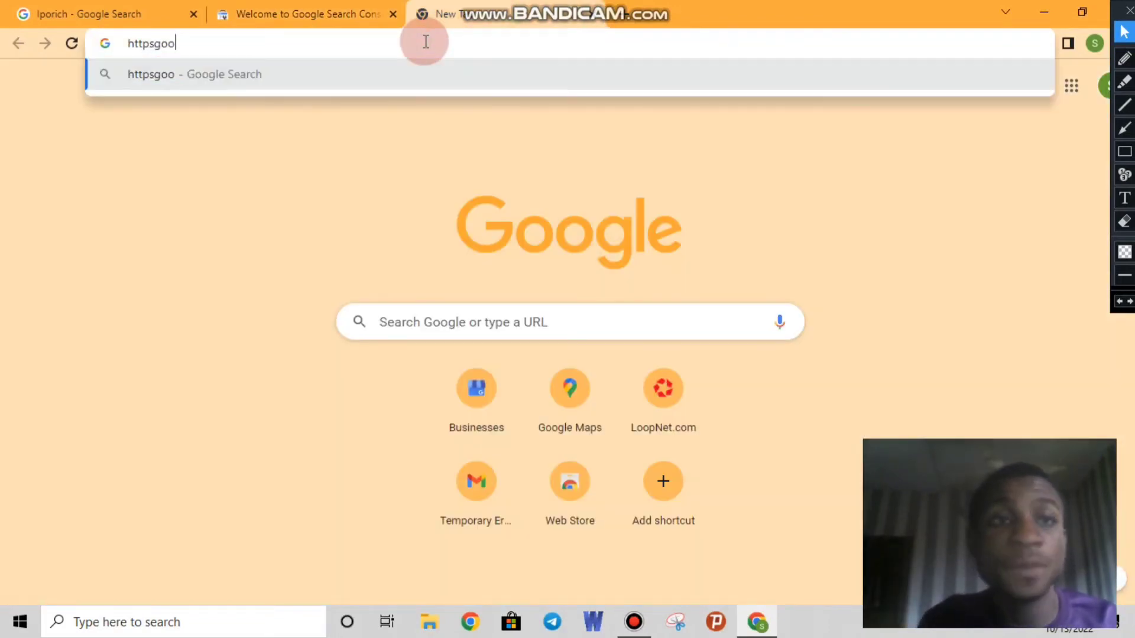
{"action": "key", "text": "ctrl+a"}
{"action": "type", "text": "agoogle"}
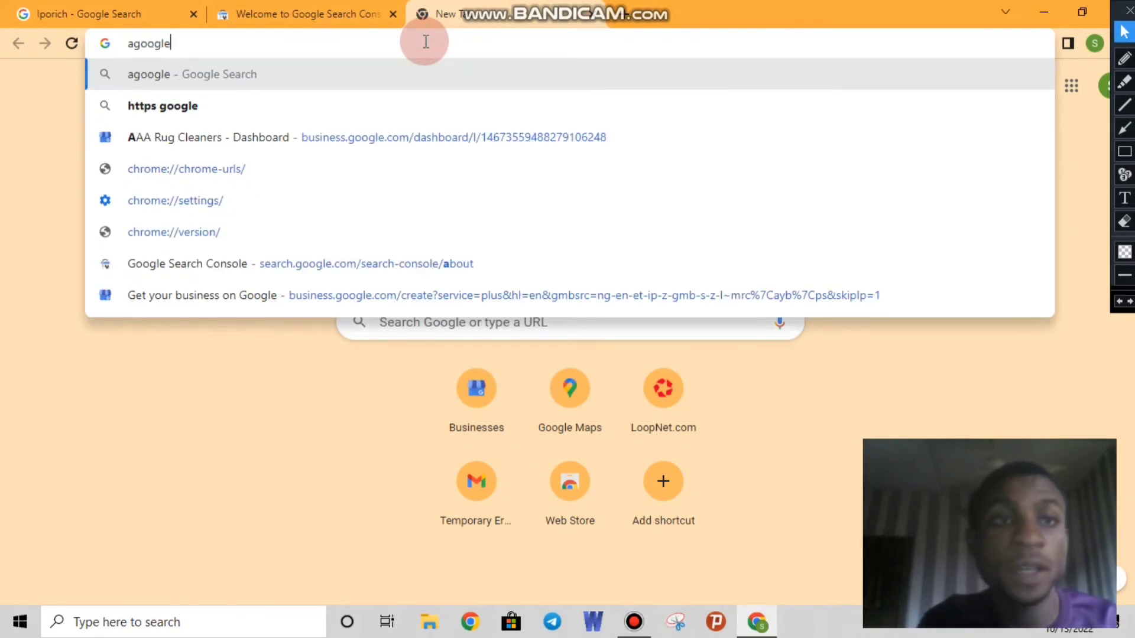
{"action": "key", "text": "ctrl+a"}
{"action": "type", "text": "Google An"}
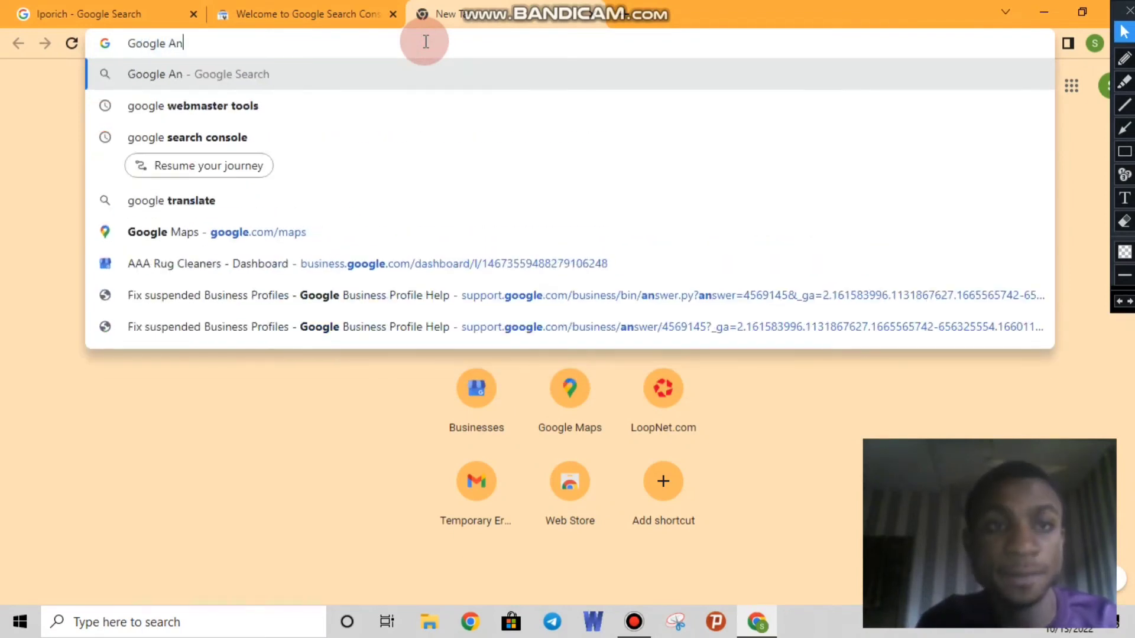
{"action": "left_click", "coordinate": [192, 103]}
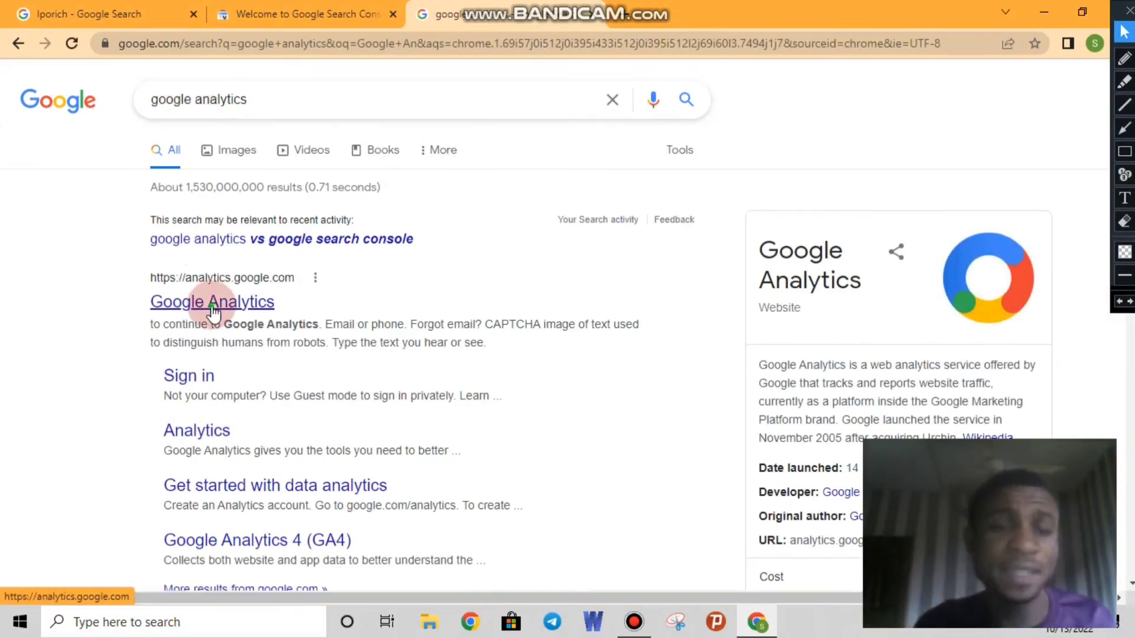
{"action": "left_click", "coordinate": [210, 302]}
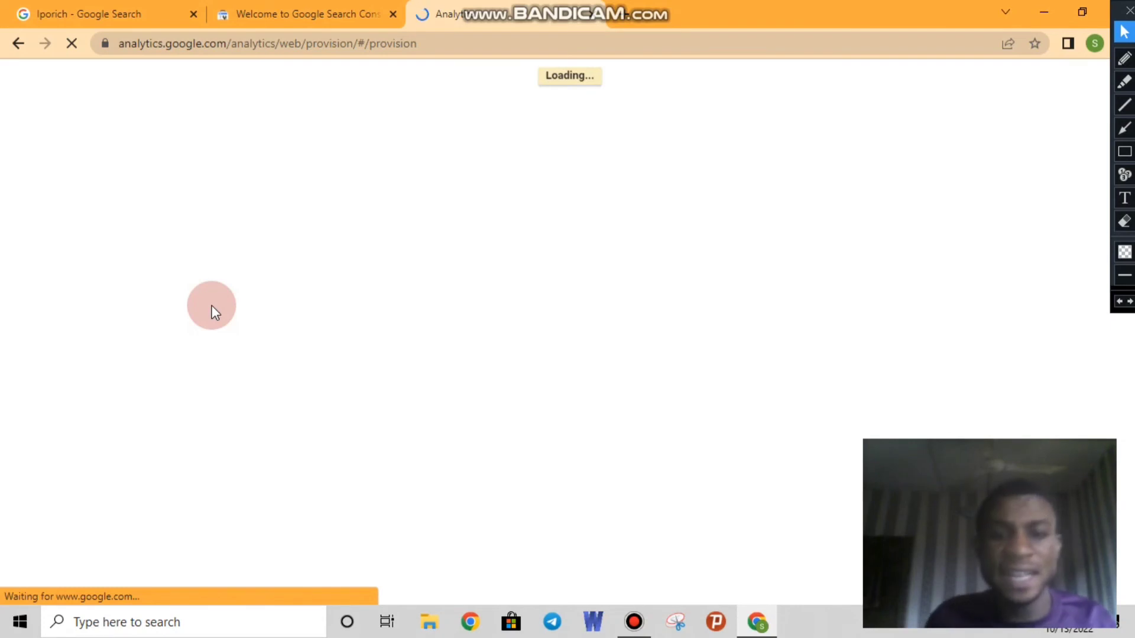
Open the Business Profile Manager businesses list from the 'goo' address suggestions
{"action": "key", "text": "ctrl+l"}
{"action": "type", "text": "go"}
{"action": "key", "text": "BackSpace"}
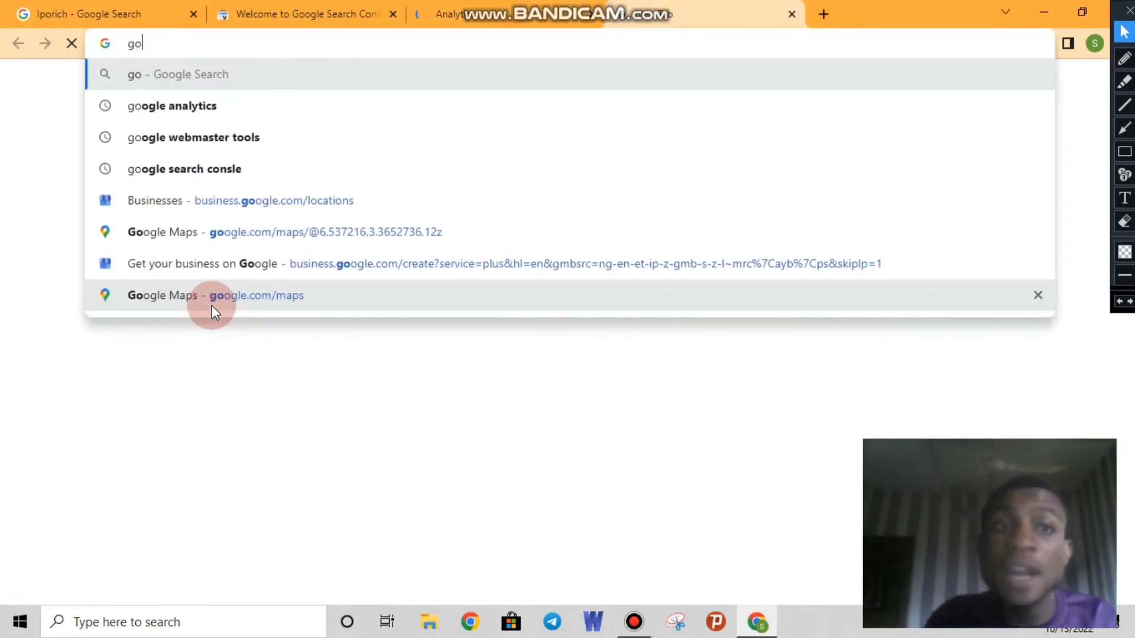
{"action": "type", "text": "o"}
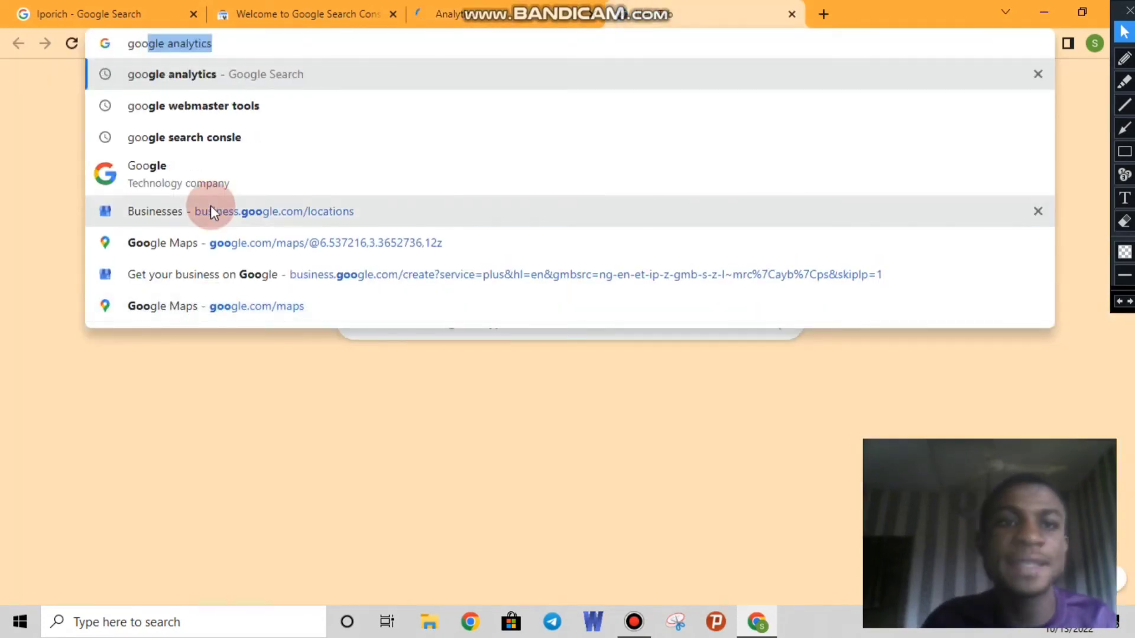
{"action": "left_click", "coordinate": [494, 211]}
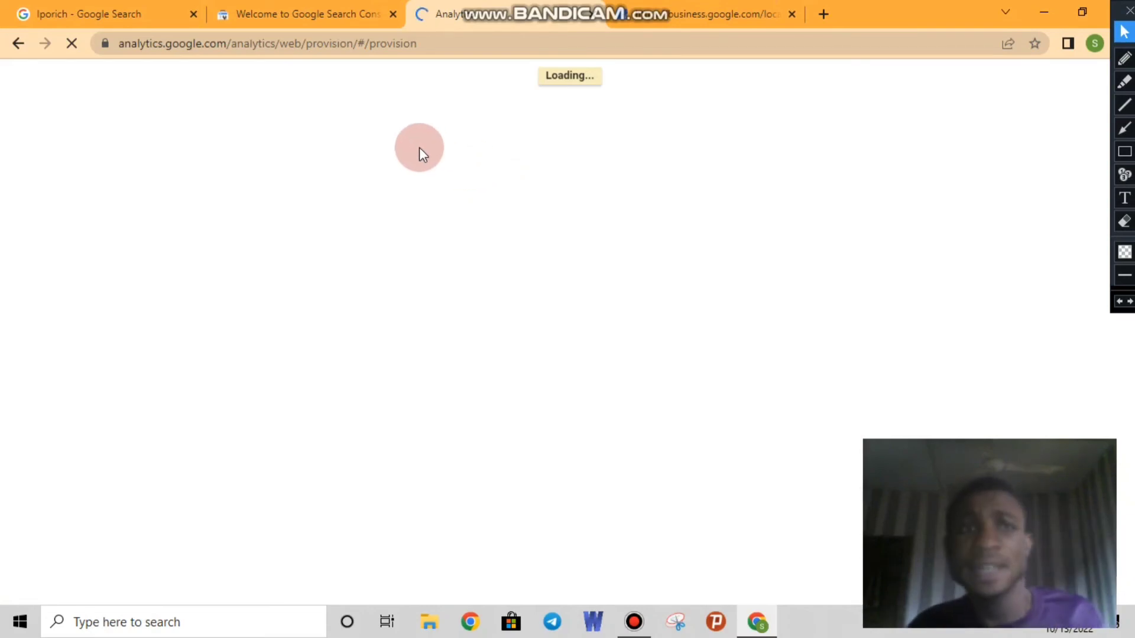
Compare it with the Search Console tab, then open Verifications in the left menu
{"action": "left_click", "coordinate": [341, 7]}
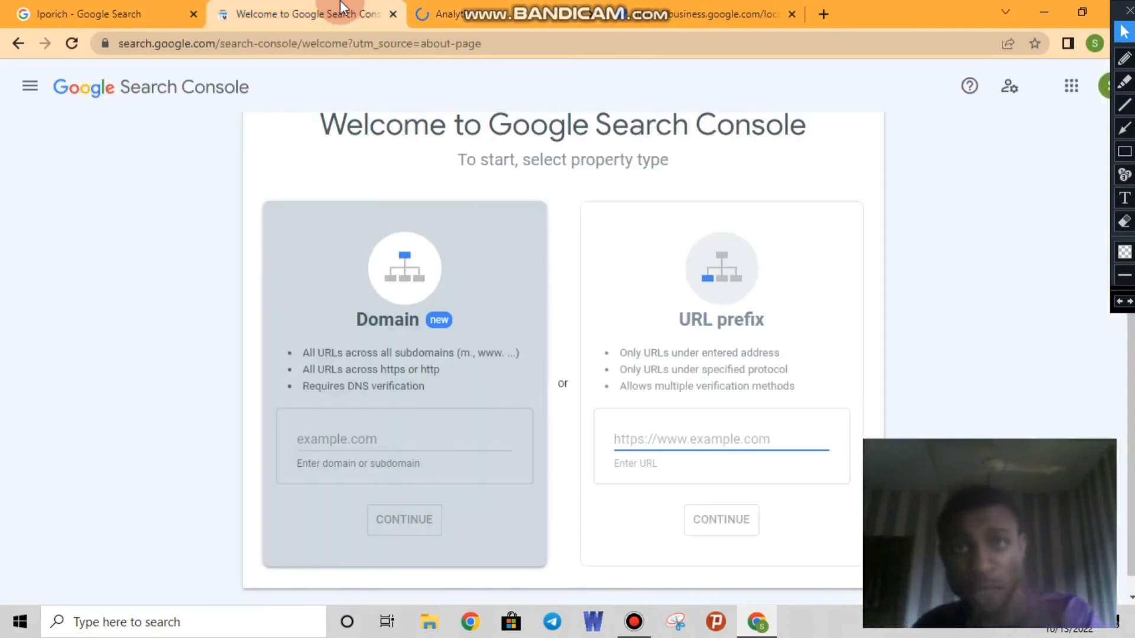
{"action": "left_click", "coordinate": [680, 6]}
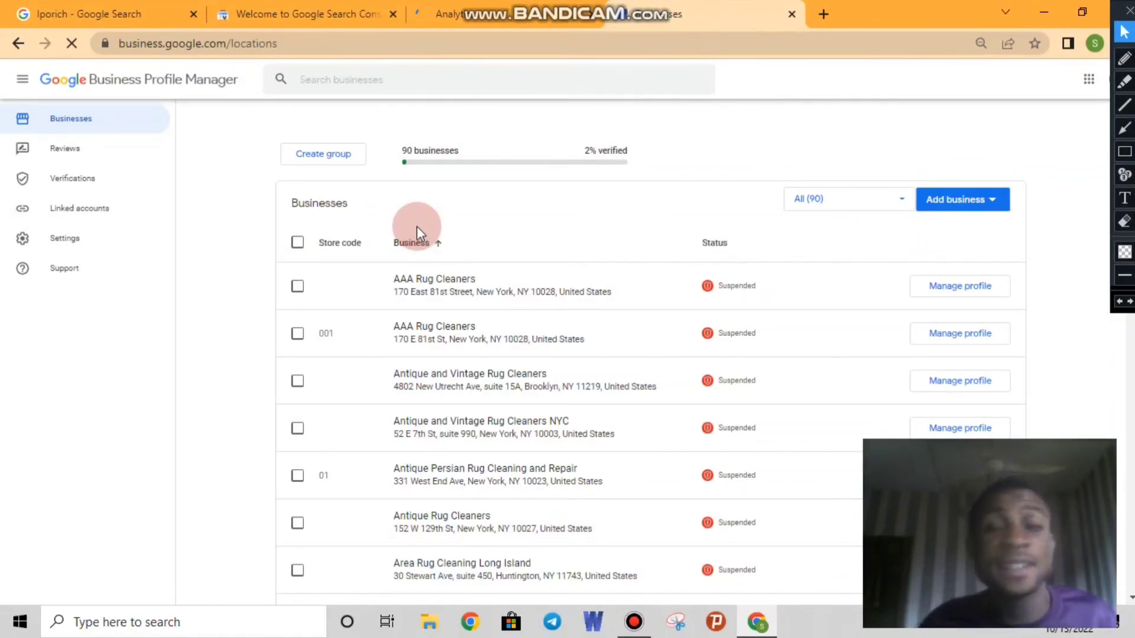
{"action": "left_click", "coordinate": [379, 7]}
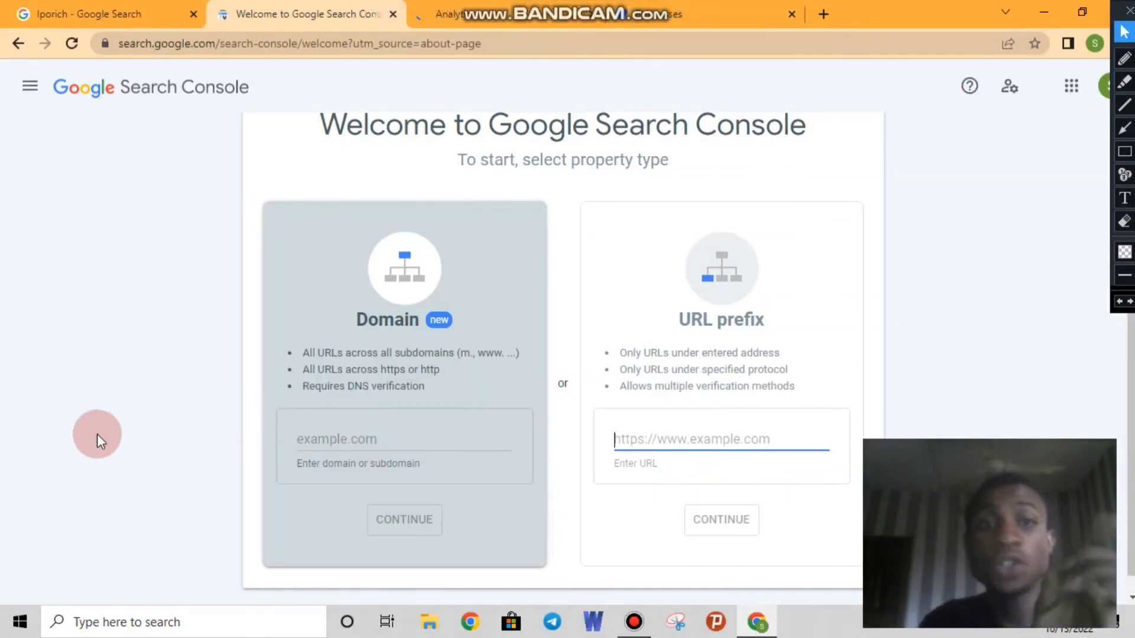
{"action": "left_click", "coordinate": [449, 14]}
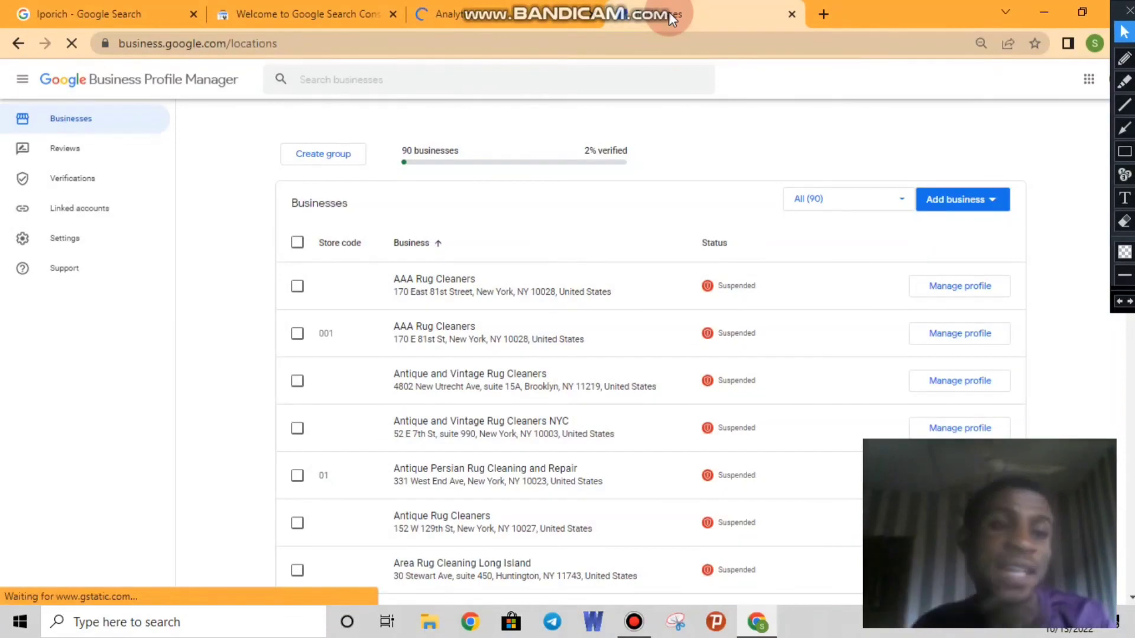
{"action": "left_click", "coordinate": [56, 181]}
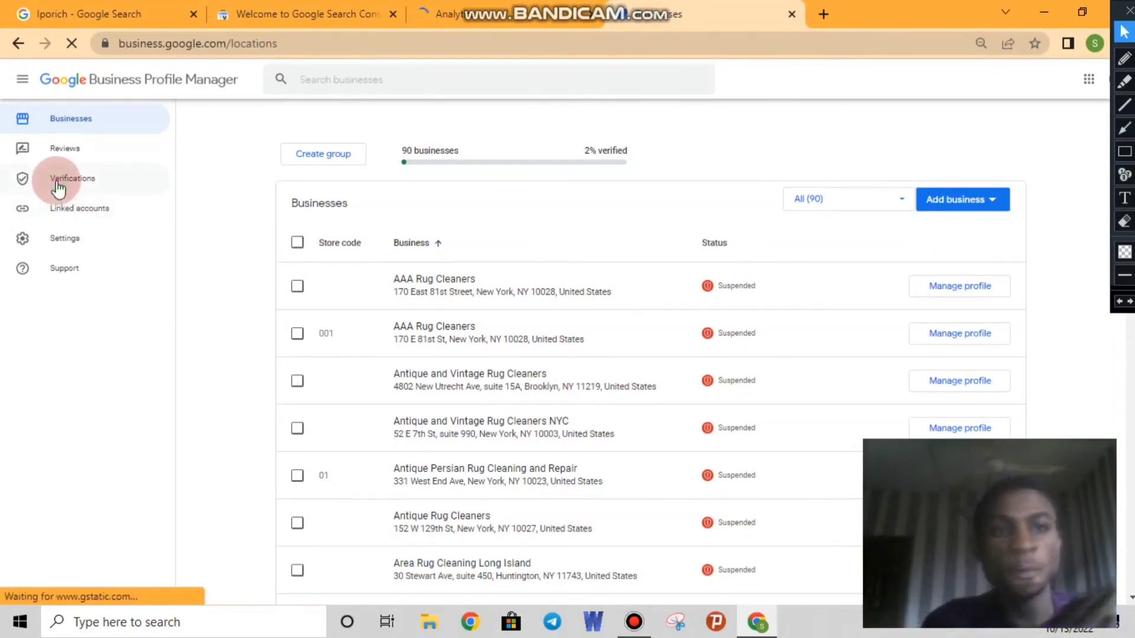